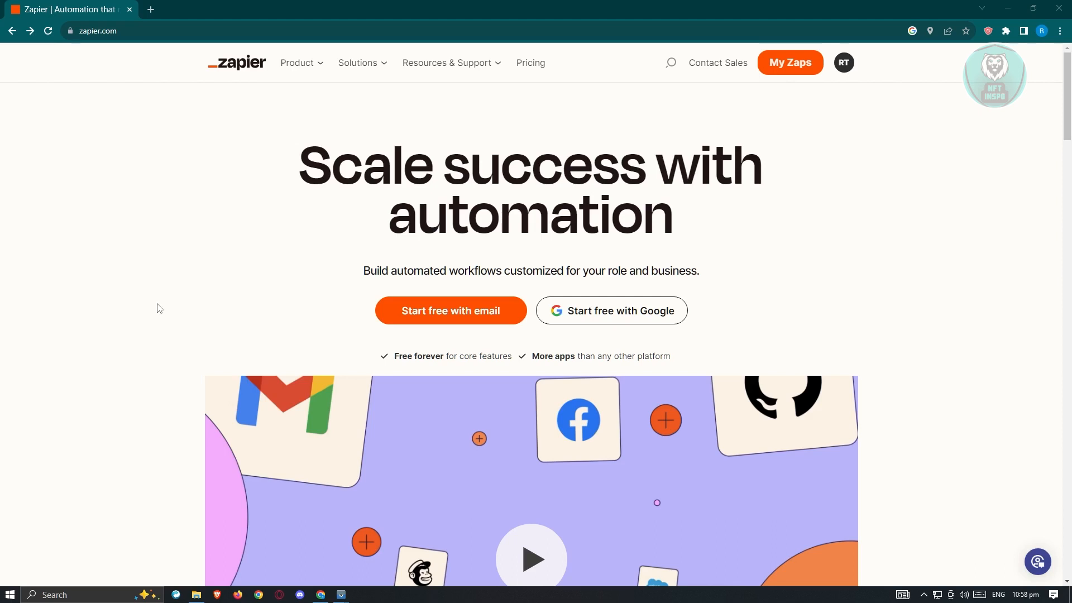
Sign in to Zapier with the first listed Google account and create a new Zap, dismissing the basics tip
left_click(491, 315)
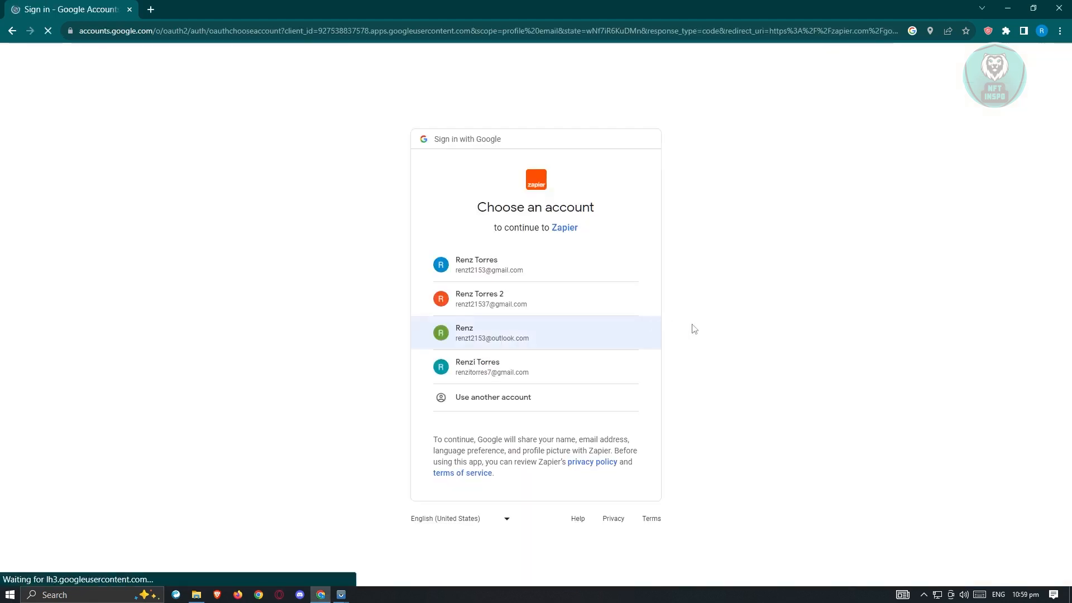
left_click(530, 263)
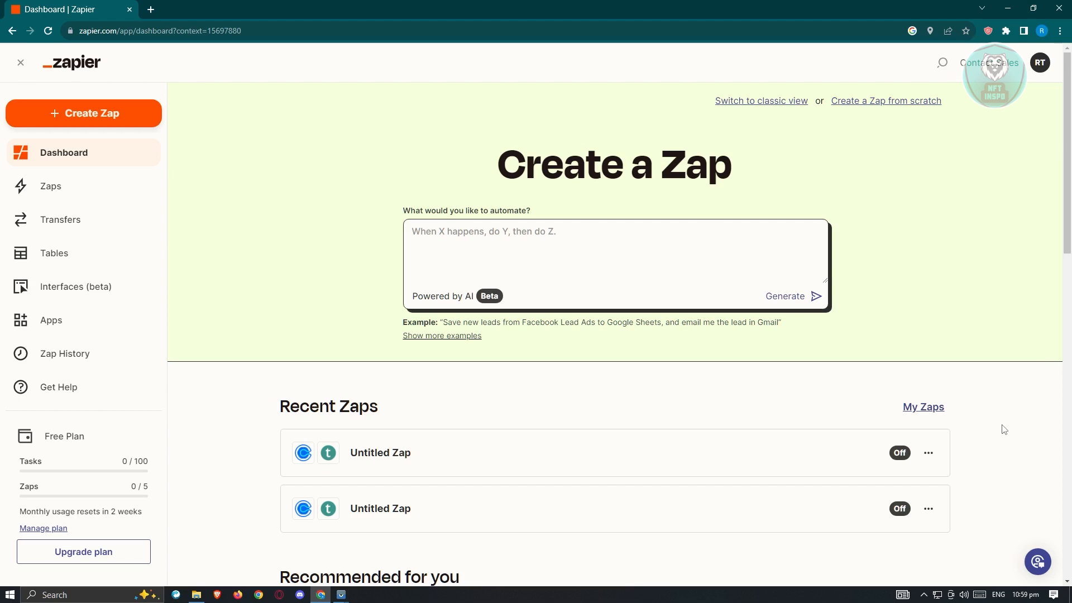
left_click(90, 119)
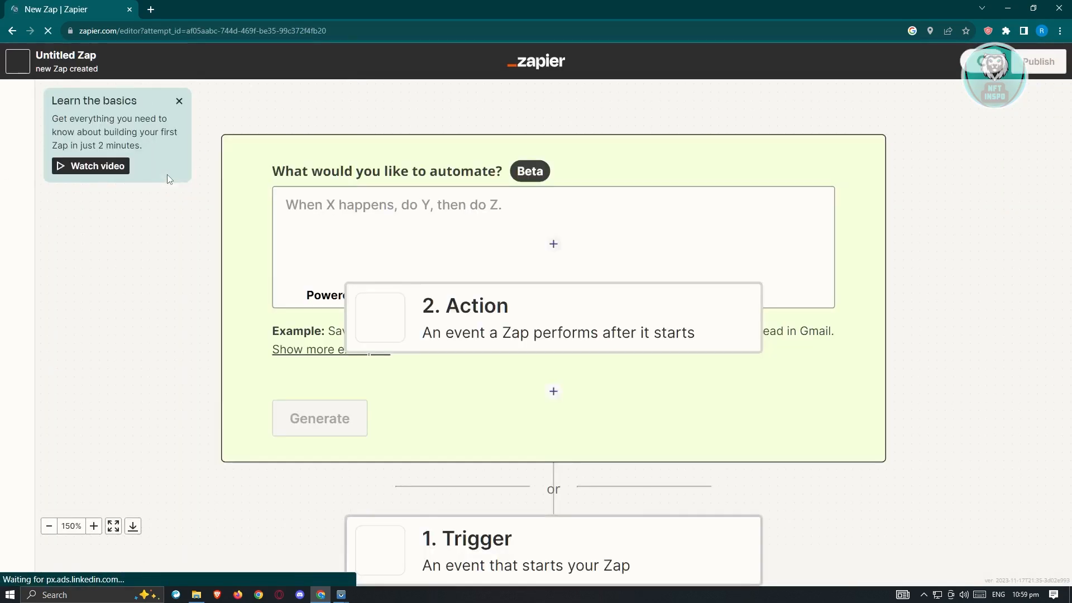
left_click(179, 102)
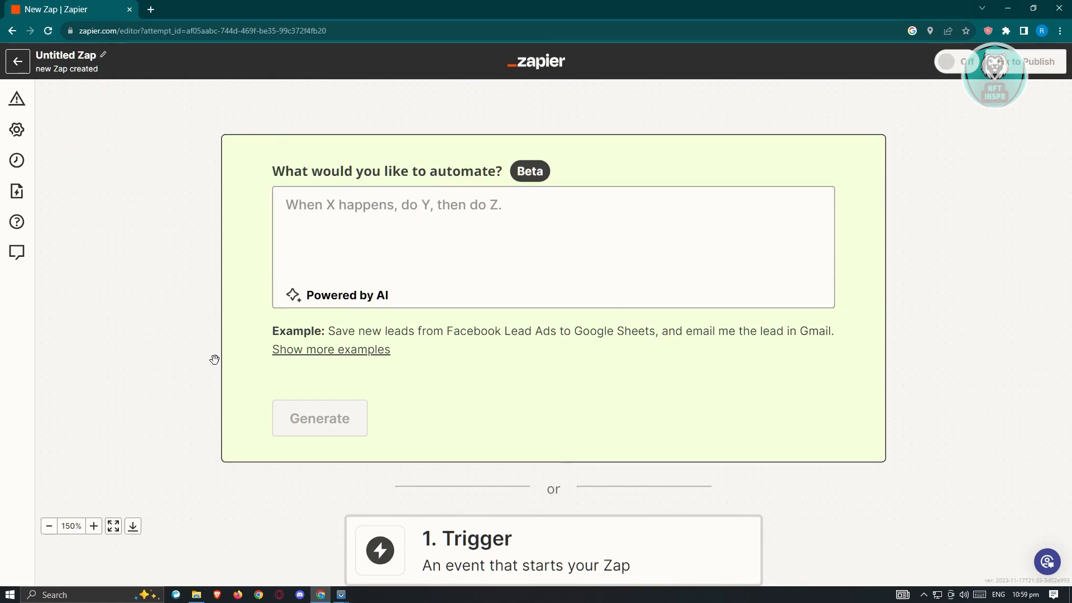
Choose Google Sheets as the app for the Zap's trigger
scroll(215, 359, "down", 4)
scroll(216, 359, "up", 5)
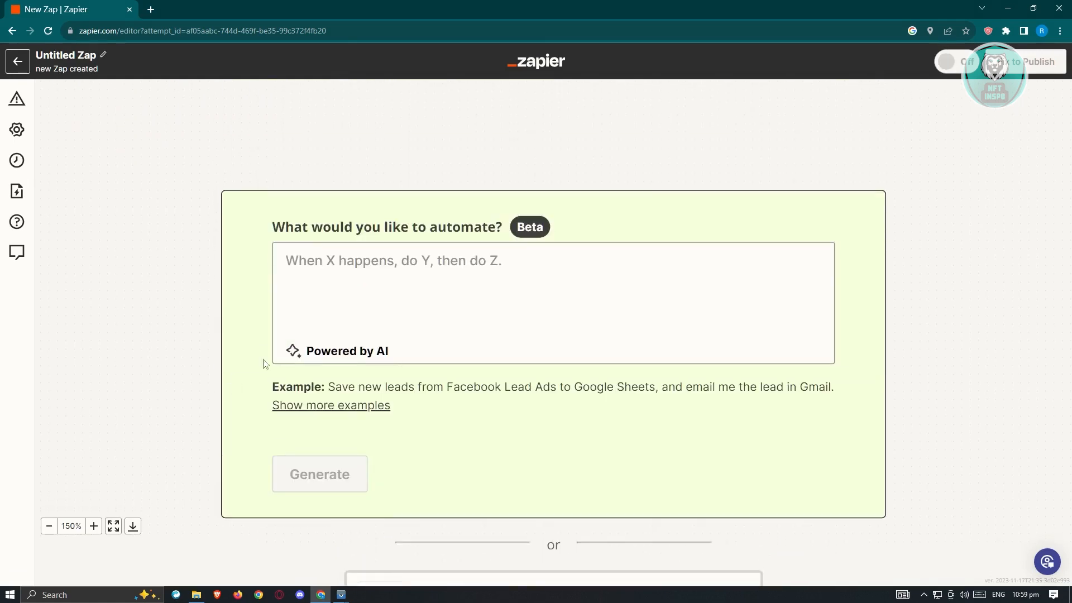
scroll(280, 312, "down", 4)
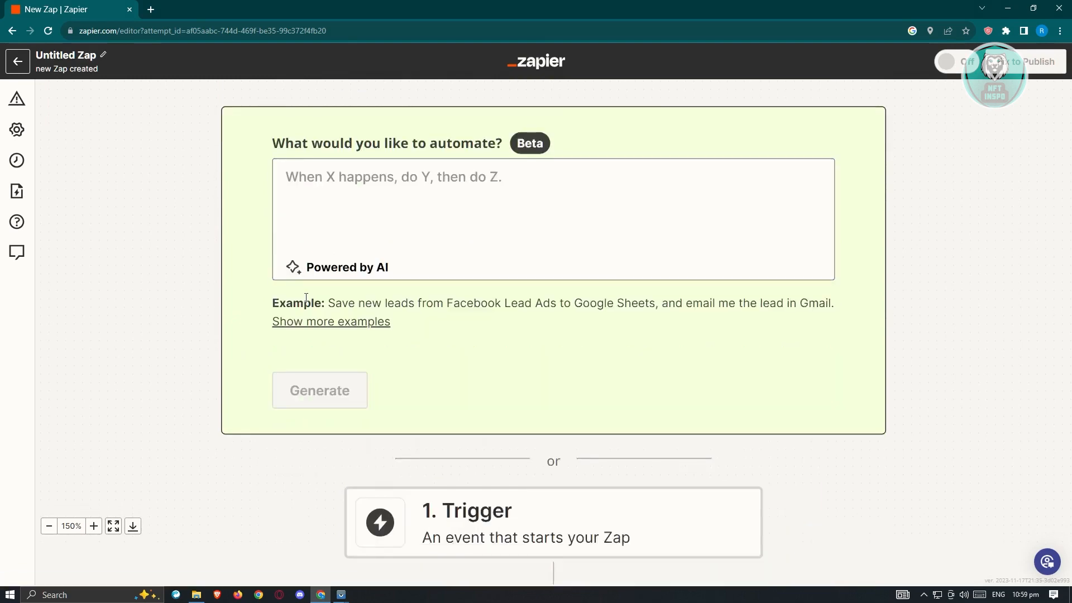
scroll(294, 316, "down", 2)
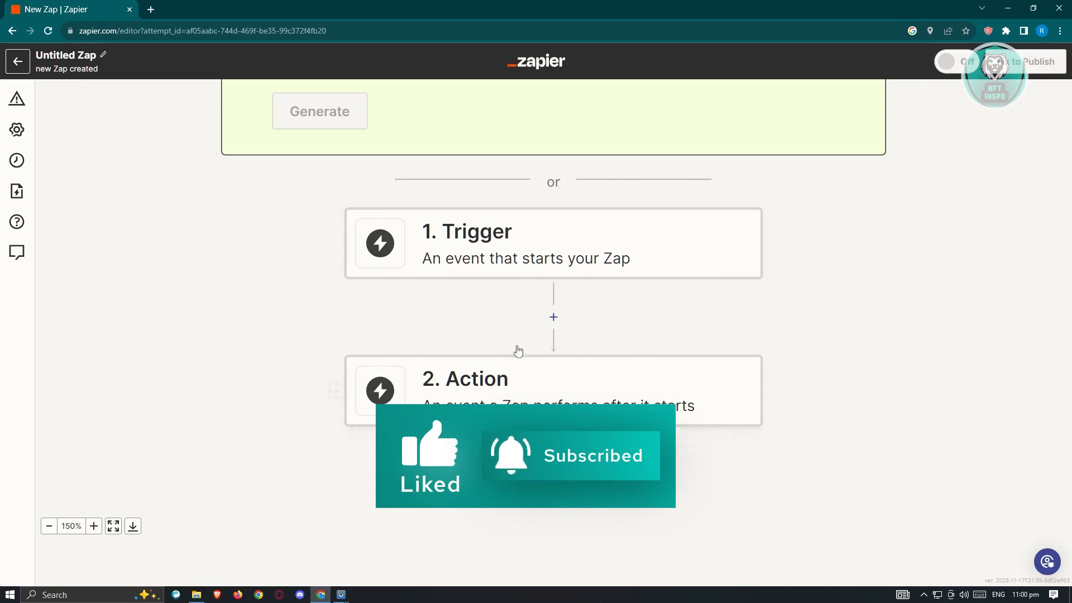
left_click(427, 268)
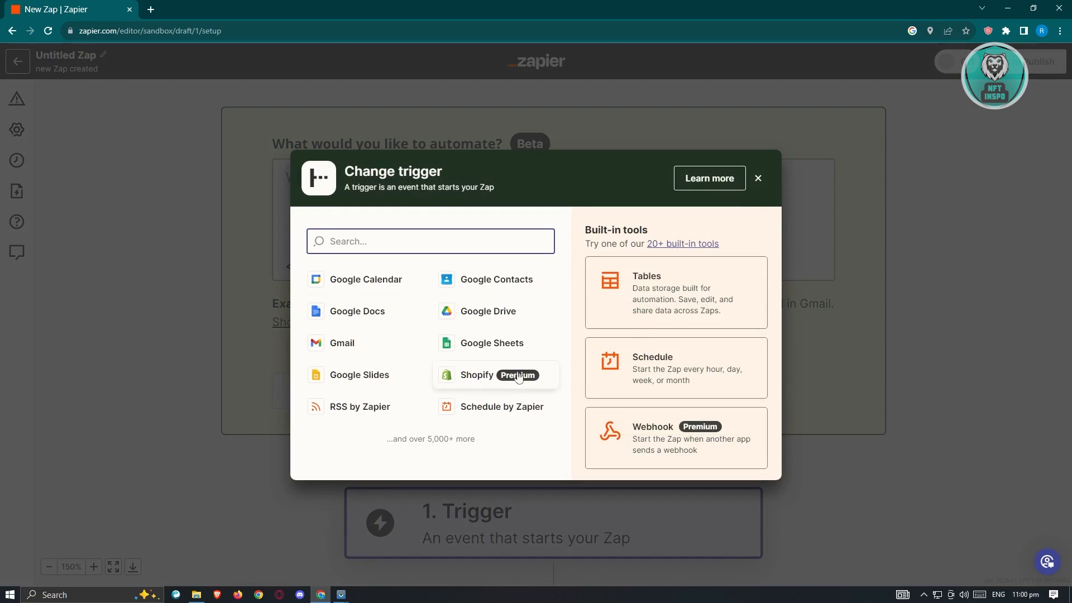
left_click(465, 349)
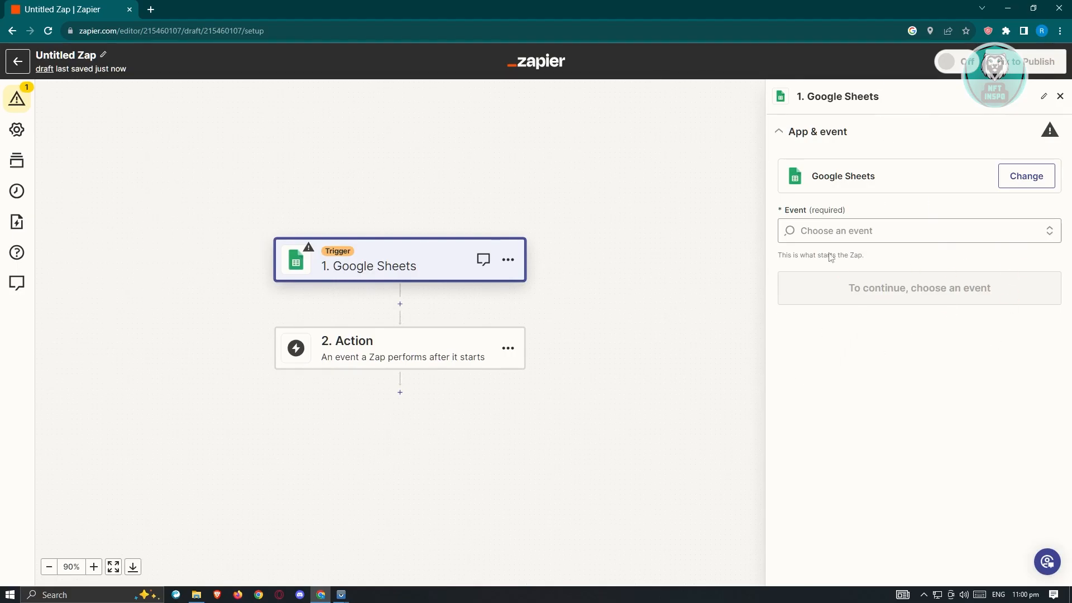
Set the Google Sheets trigger event to New Spreadsheet and proceed to the account setup
left_click(881, 234)
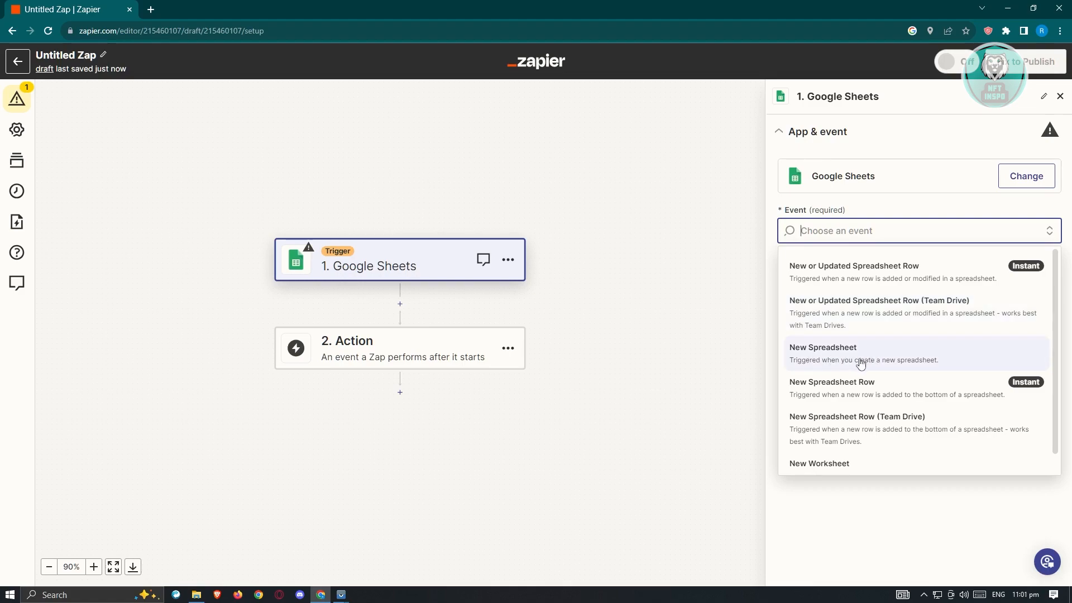
left_click(879, 360)
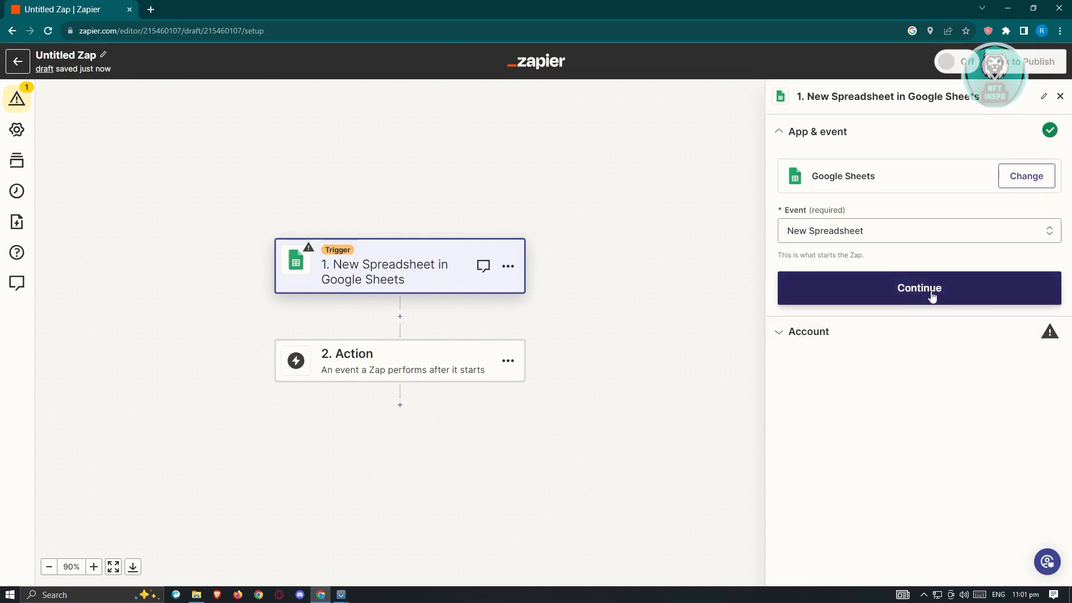
left_click(780, 331)
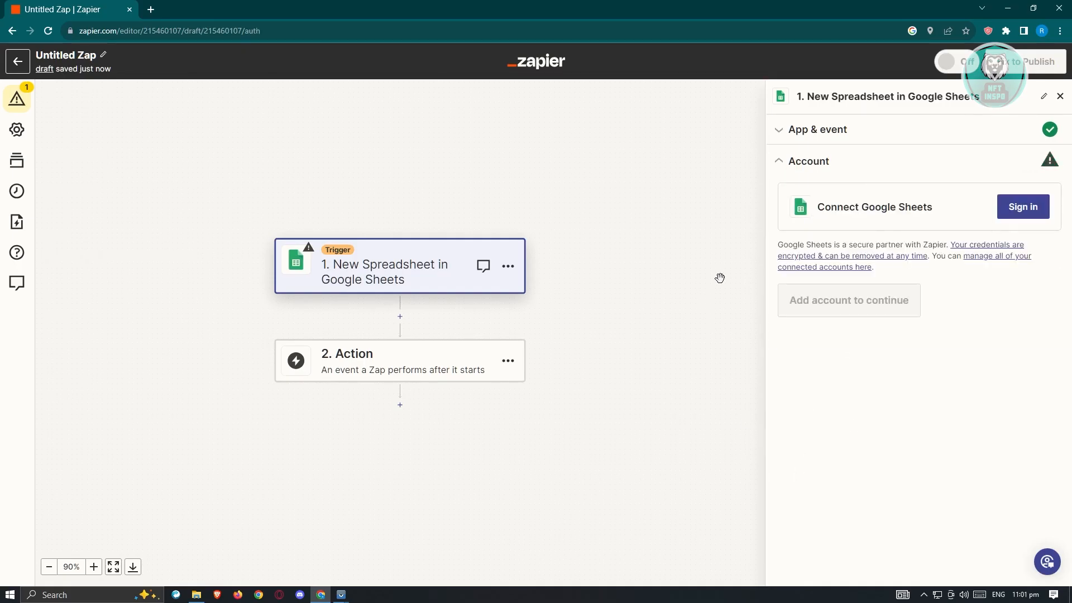
Connect the first listed Google account to the Google Sheets trigger and allow Zapier the requested access
left_click(1017, 206)
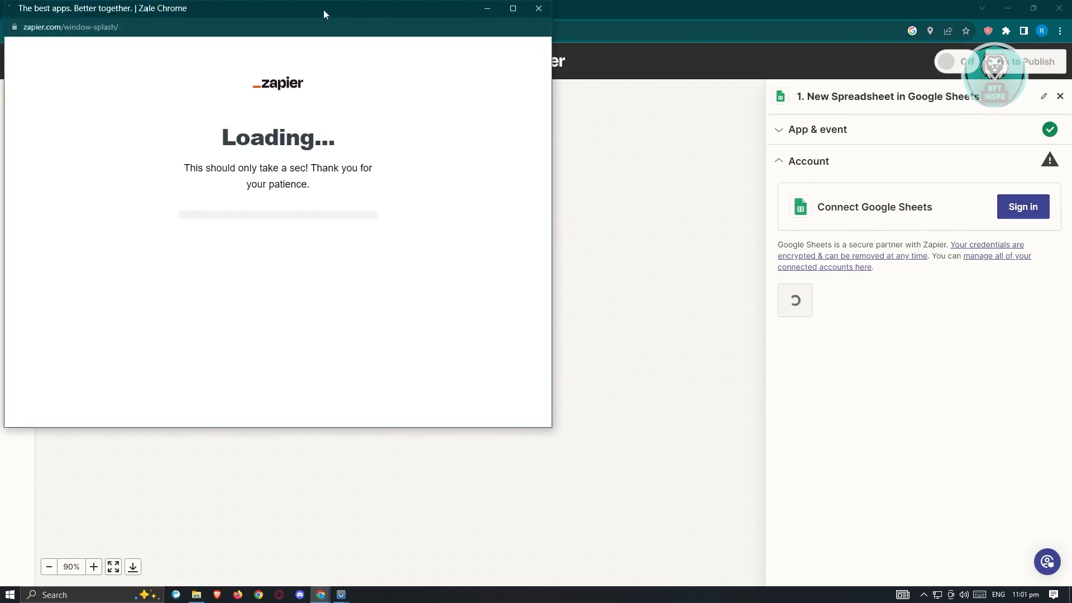
left_click_drag(323, 9, 516, 110)
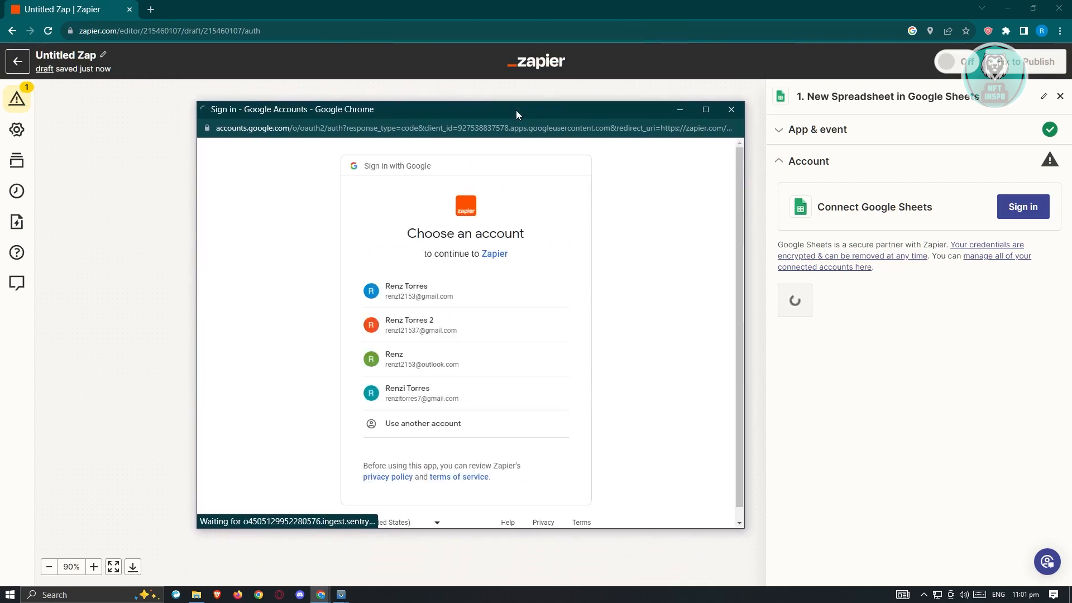
left_click(437, 297)
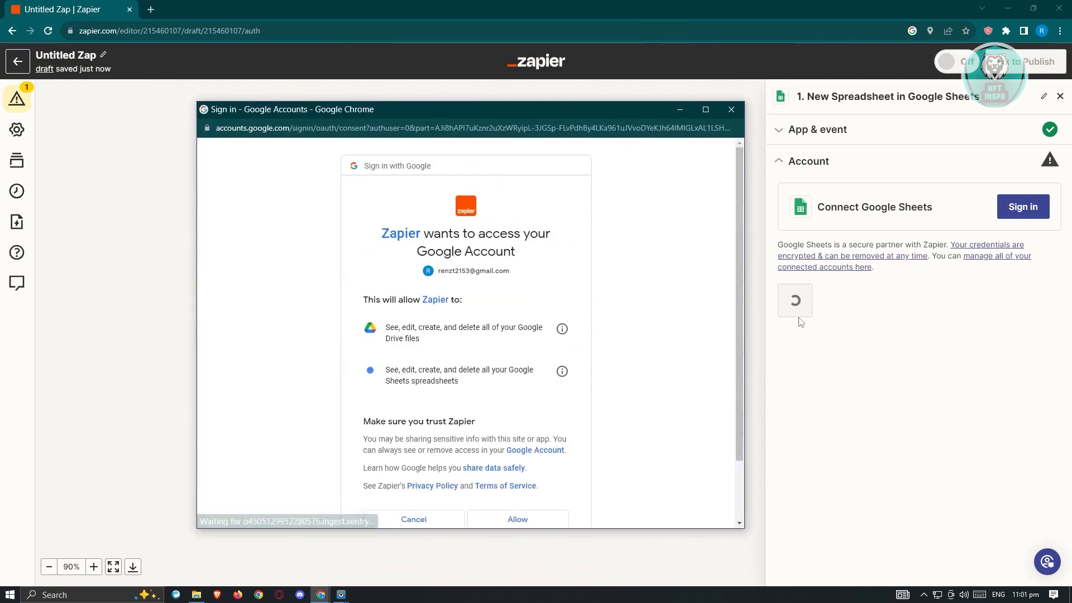
scroll(659, 309, "down", 1)
scroll(659, 308, "down", 1)
left_click(516, 444)
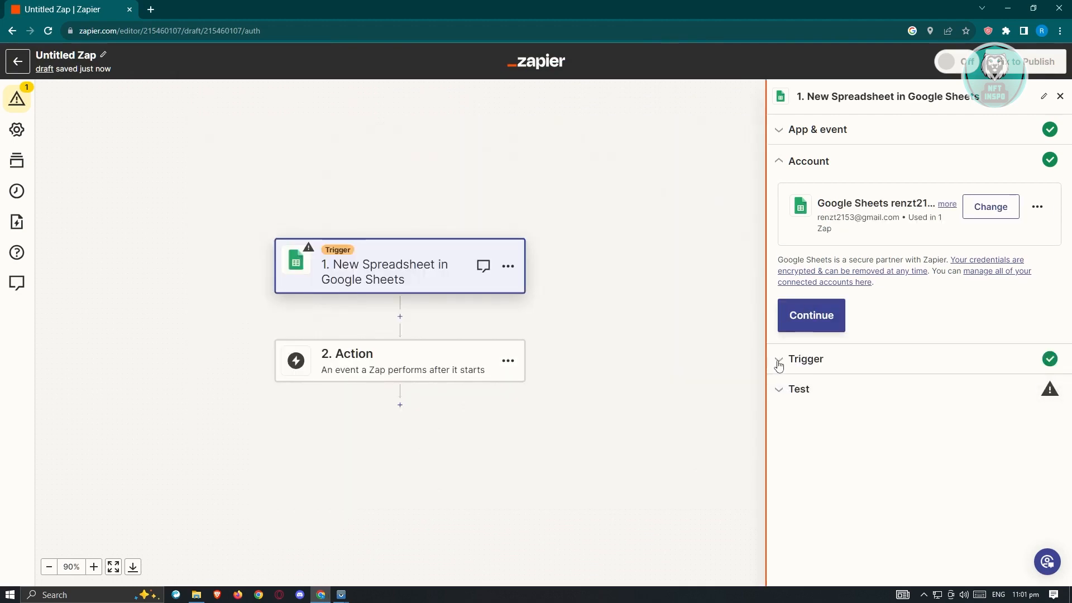
Set the trigger's Drive to My Google Drive and continue to the trigger test
left_click(781, 363)
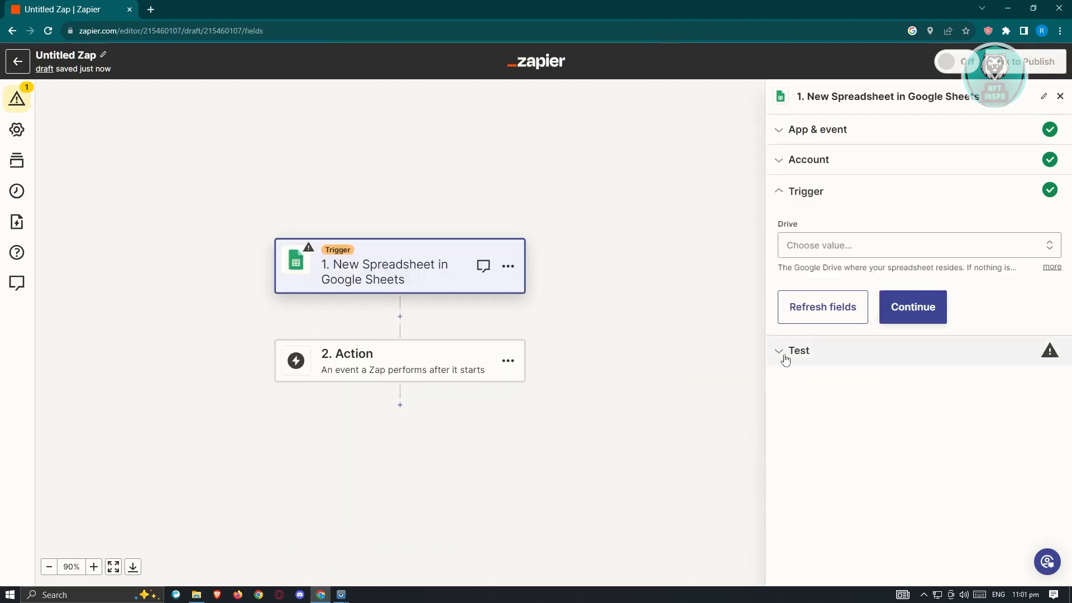
left_click(887, 255)
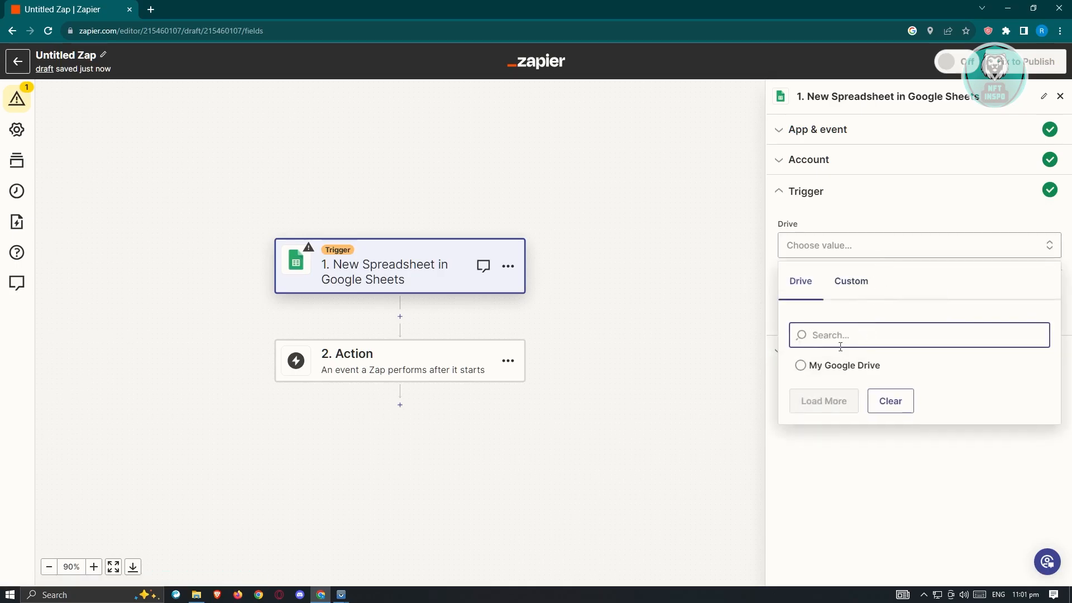
left_click(803, 366)
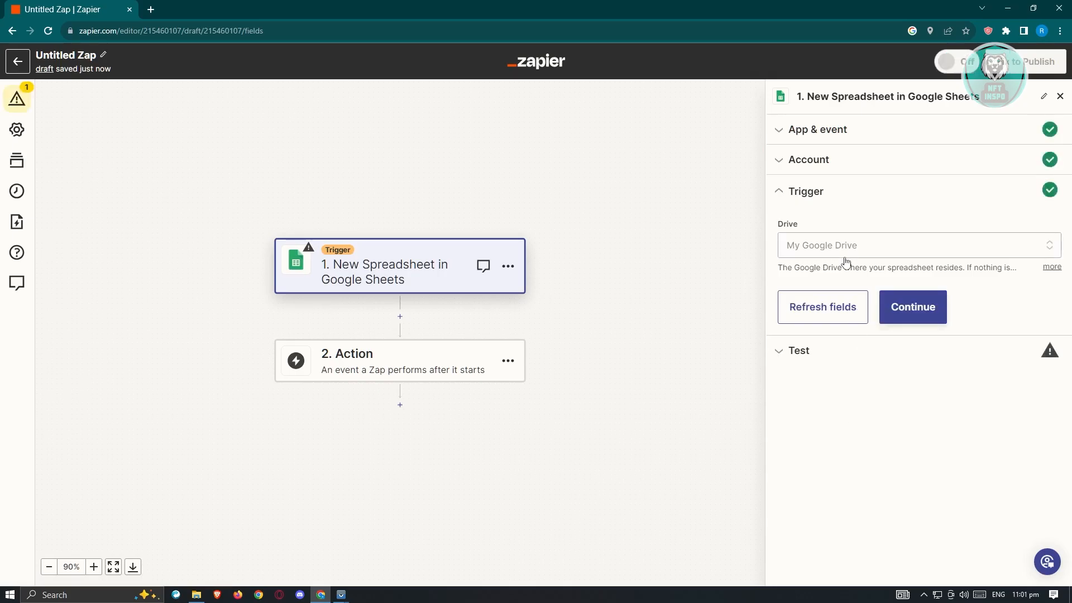
left_click(911, 306)
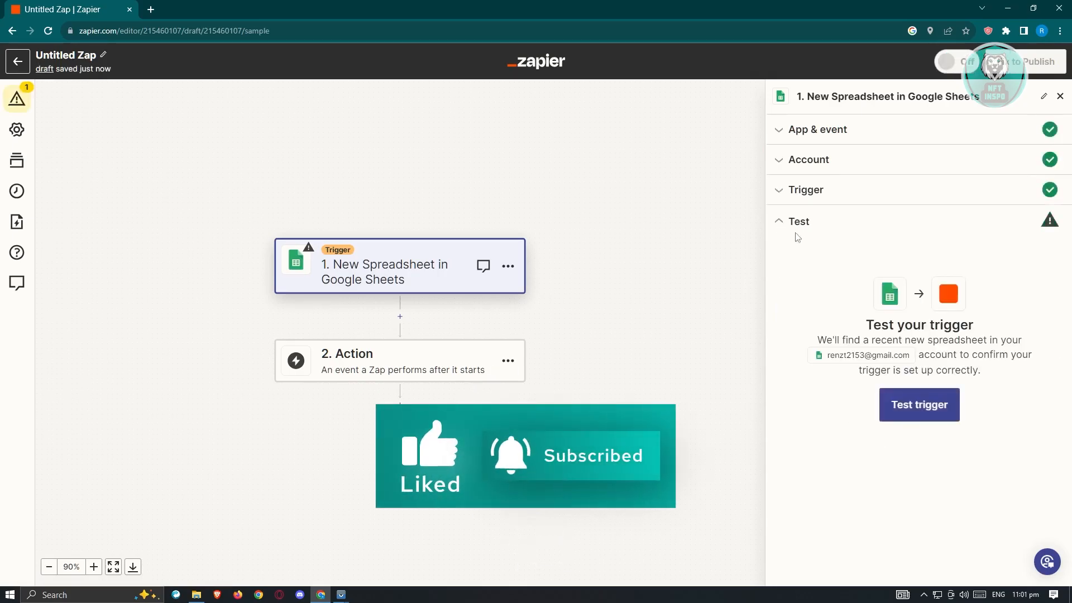
left_click(917, 410)
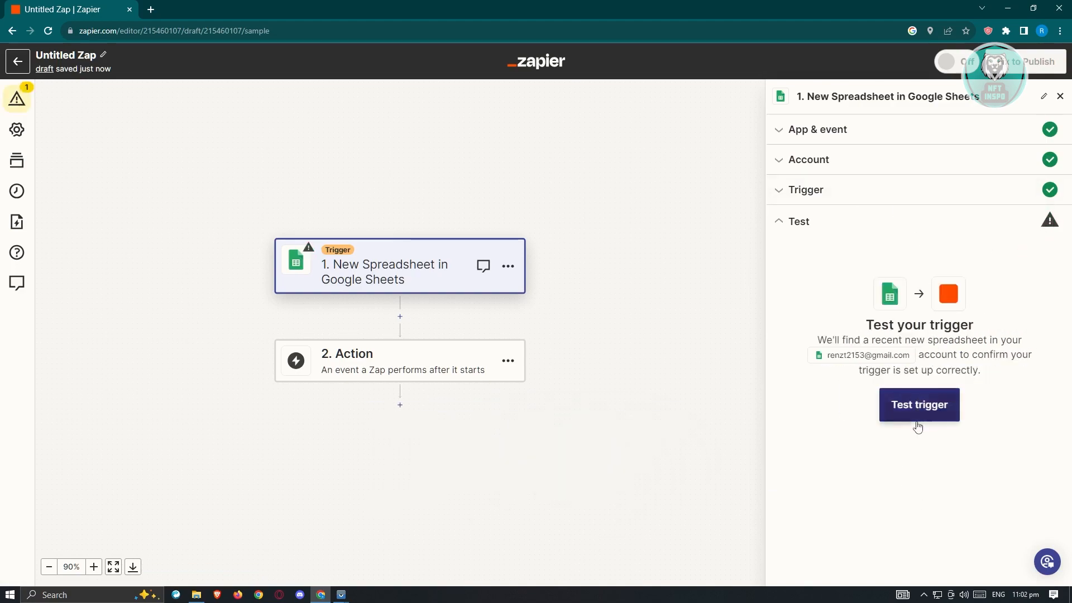
Choose Gmail as the app for the Zap's action step
left_click(781, 129)
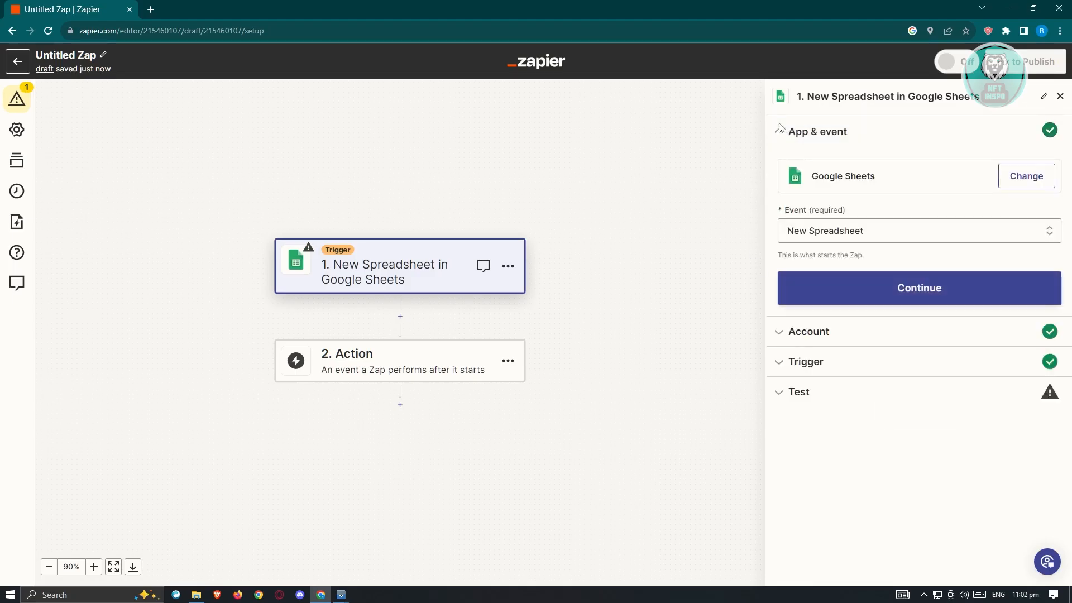
left_click(815, 285)
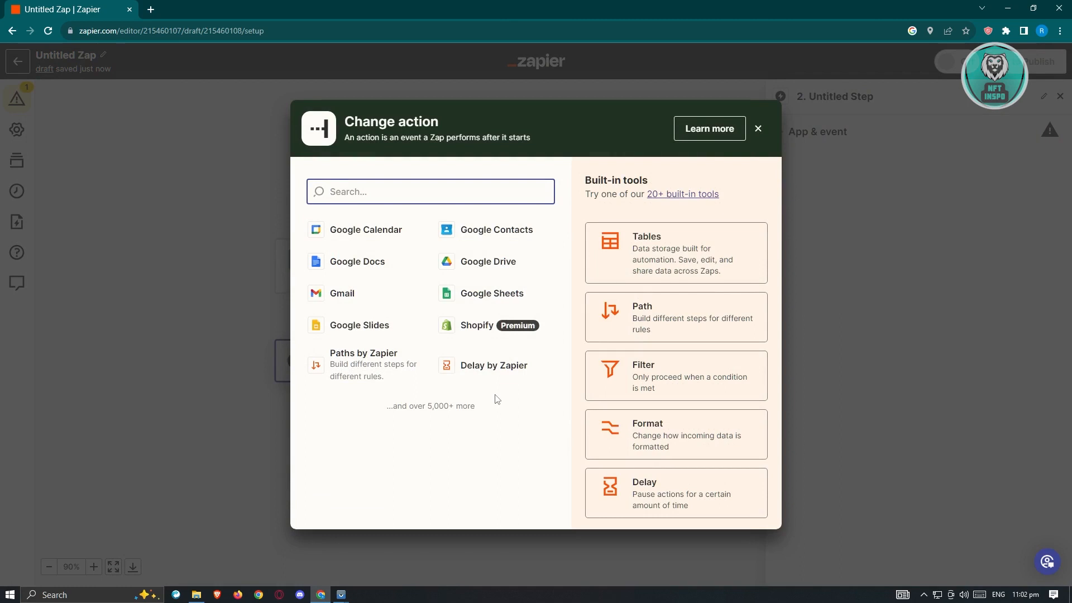
left_click(330, 296)
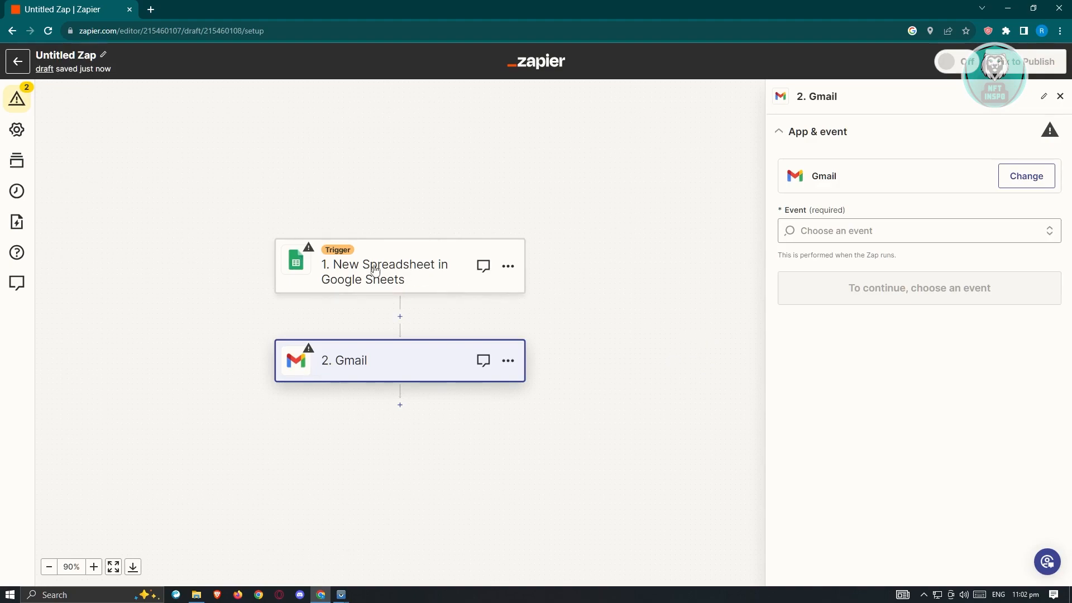
Set the Gmail action event to Send Email and proceed to the account setup
left_click(860, 240)
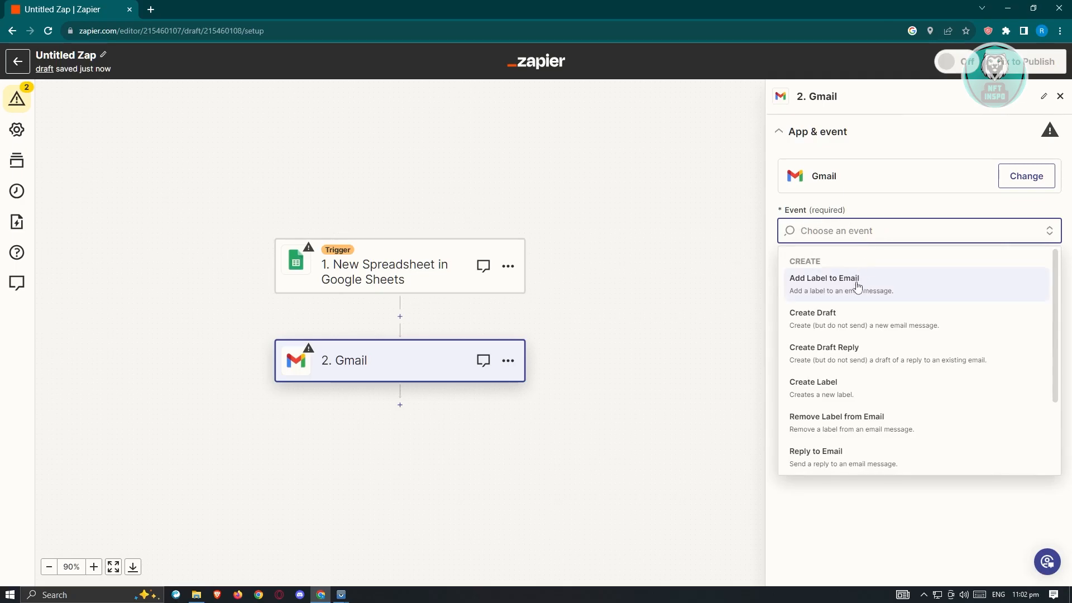
scroll(900, 441, "down", 1)
left_click(900, 441)
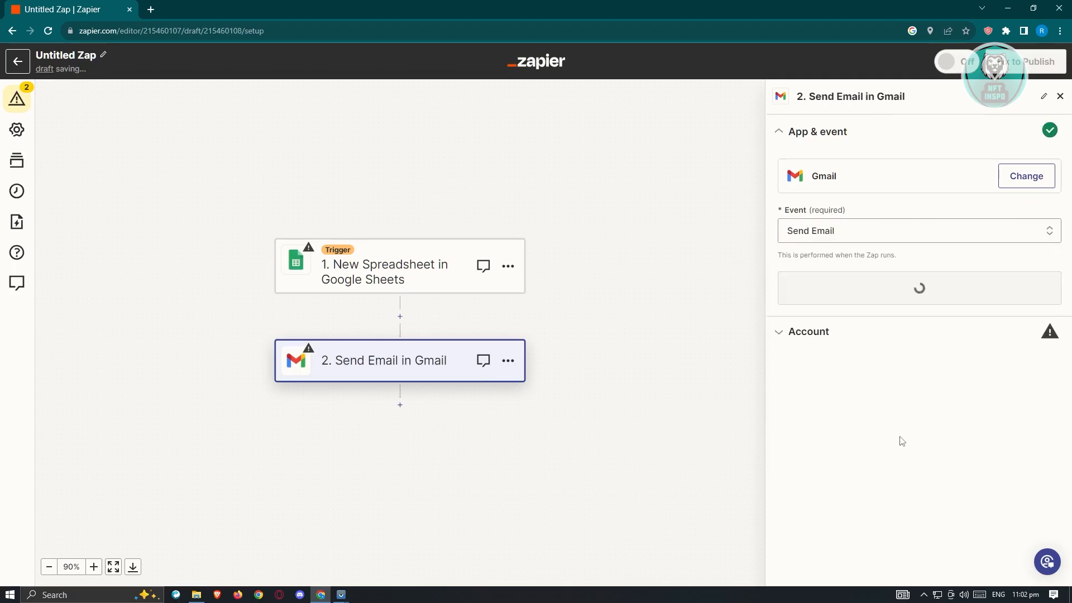
left_click(834, 297)
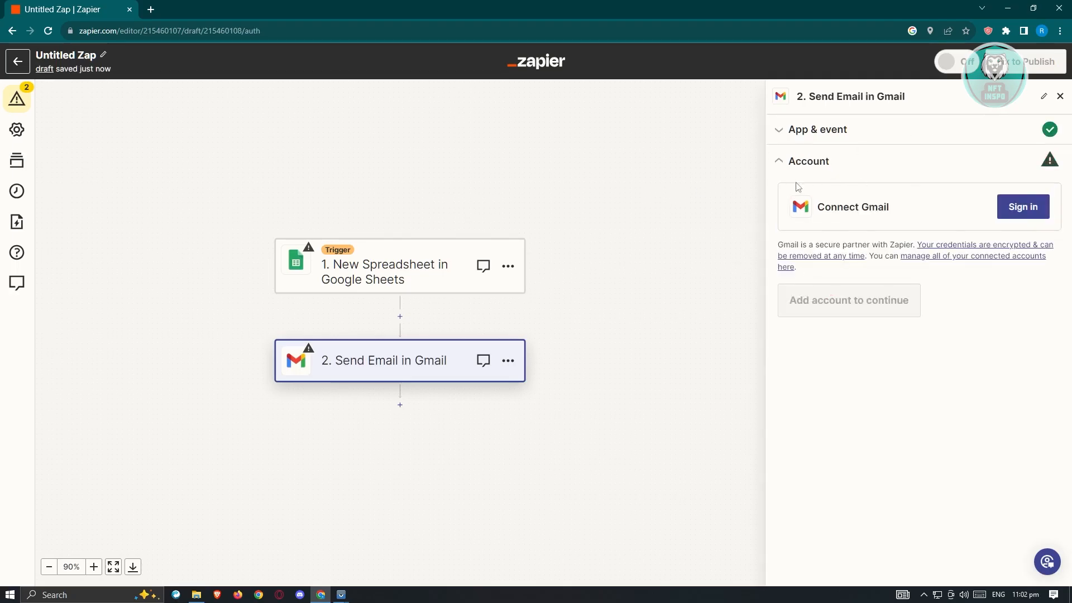
Connect the same Google account to the Gmail action and allow Zapier to manage drafts and send emails
left_click(1022, 208)
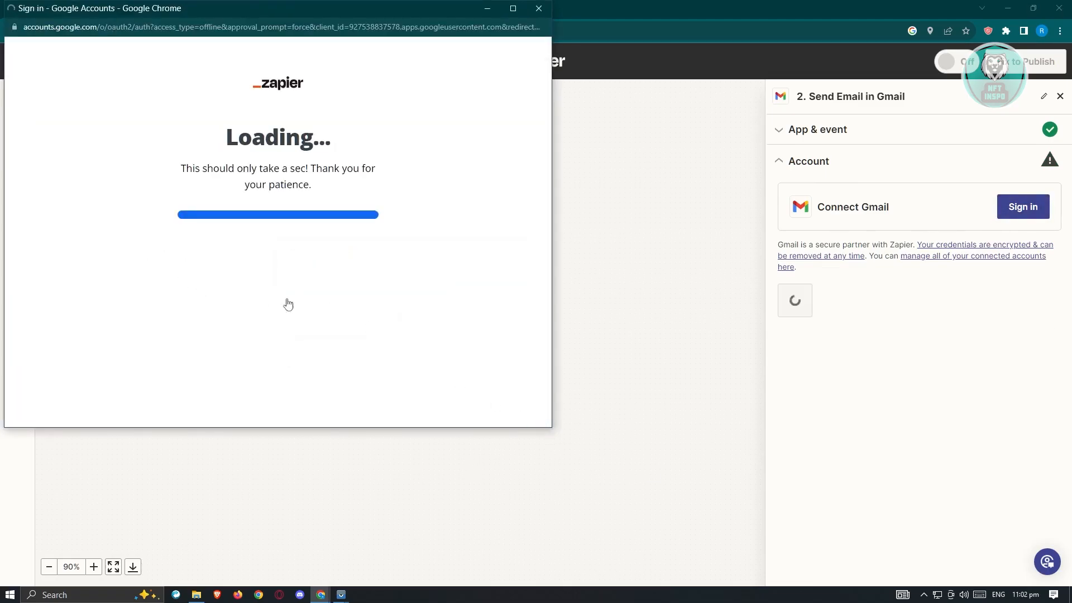
left_click(243, 198)
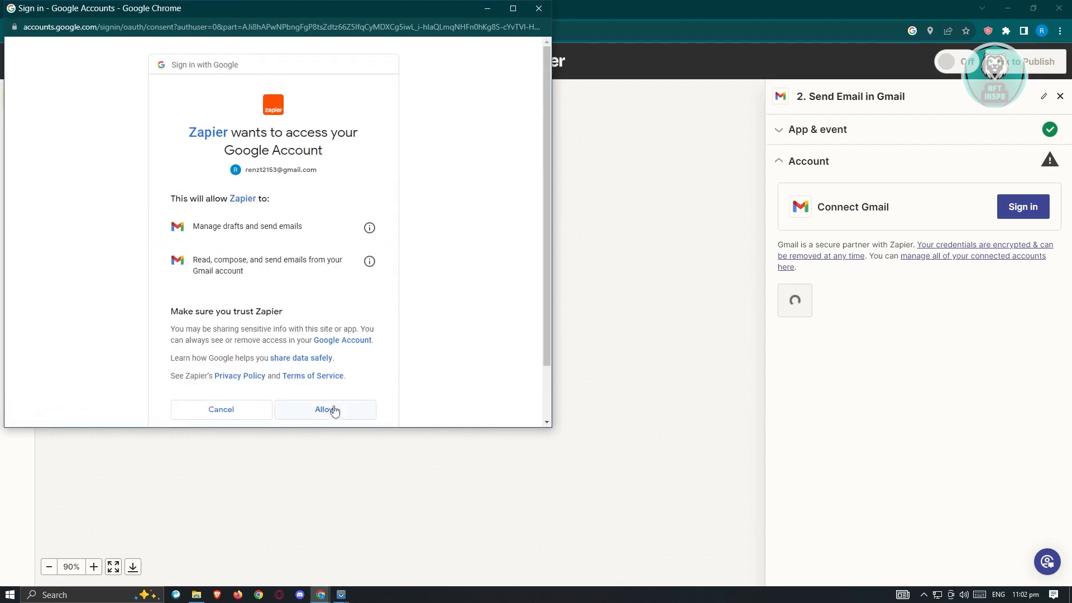
left_click(334, 410)
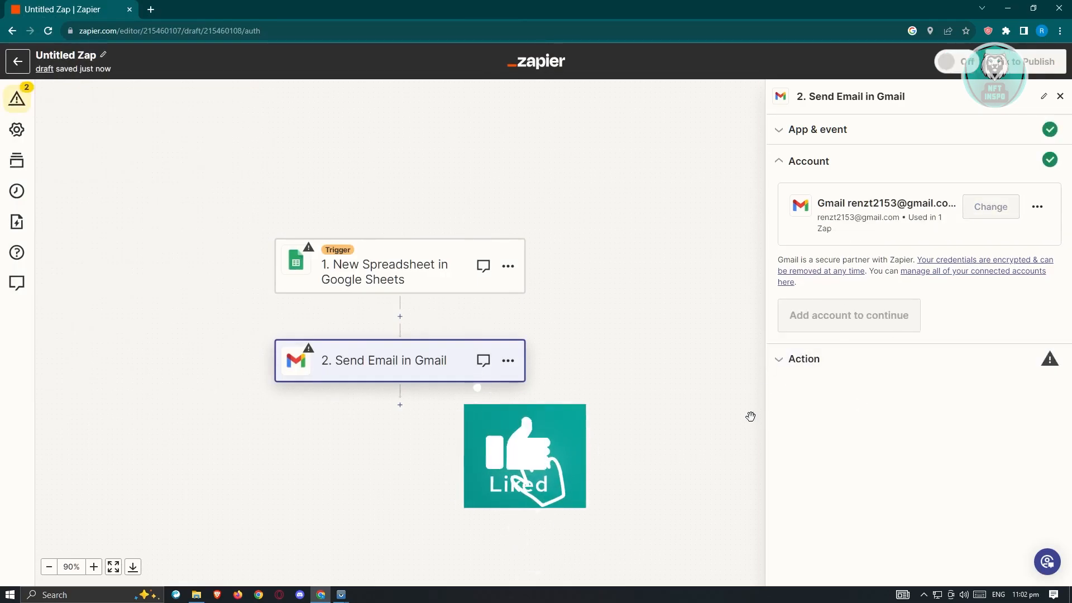
Review the Send Email action's fields, from the recipients and sender to the subject, body type, body and signature
left_click(779, 360)
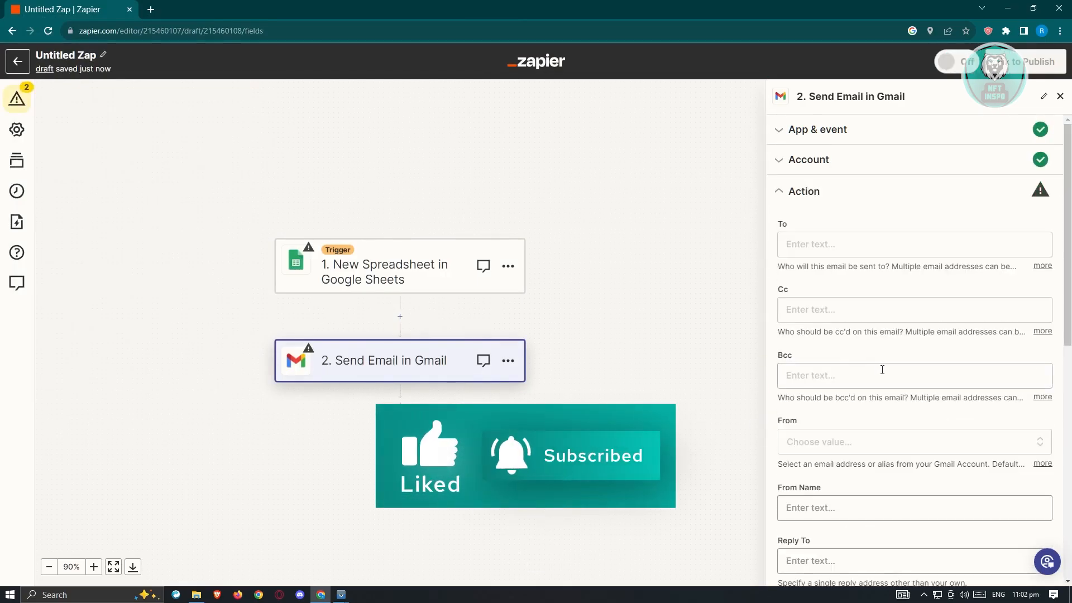
scroll(882, 370, "down", 1)
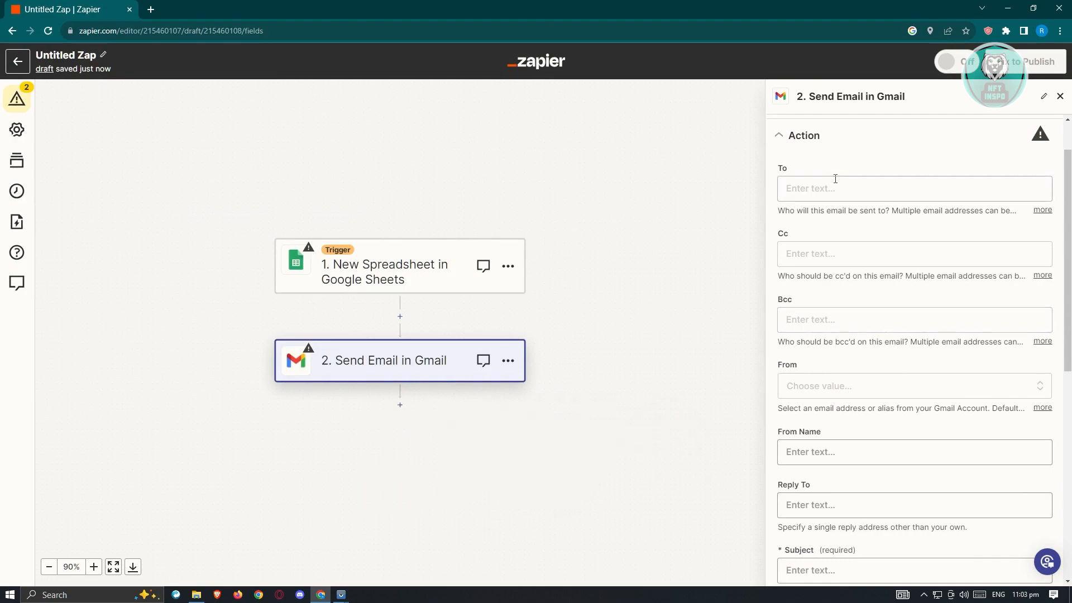
left_click(829, 188)
left_click(866, 158)
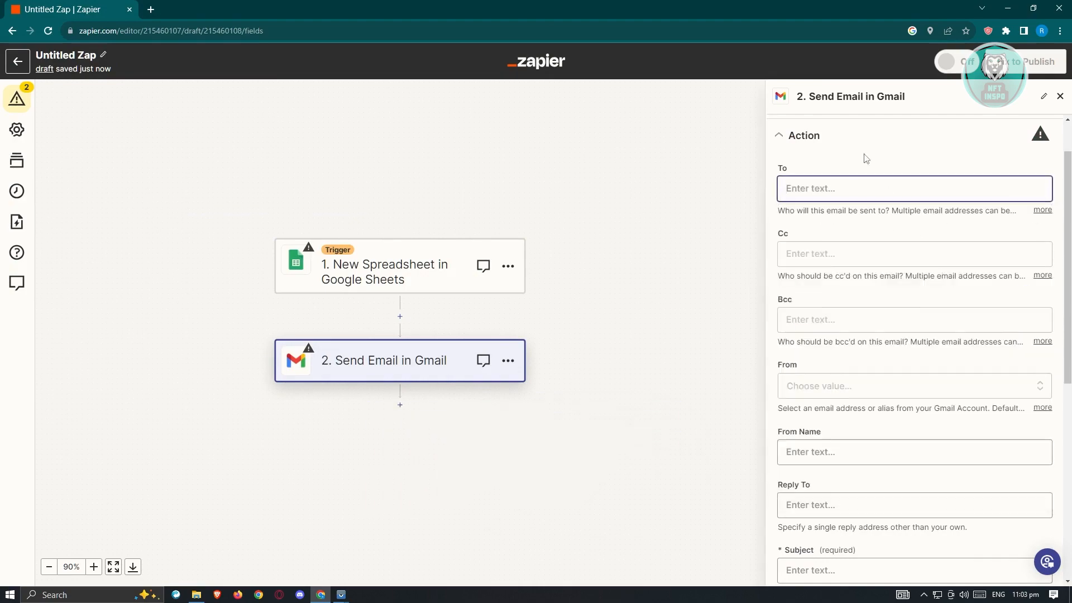
scroll(839, 278, "down", 3)
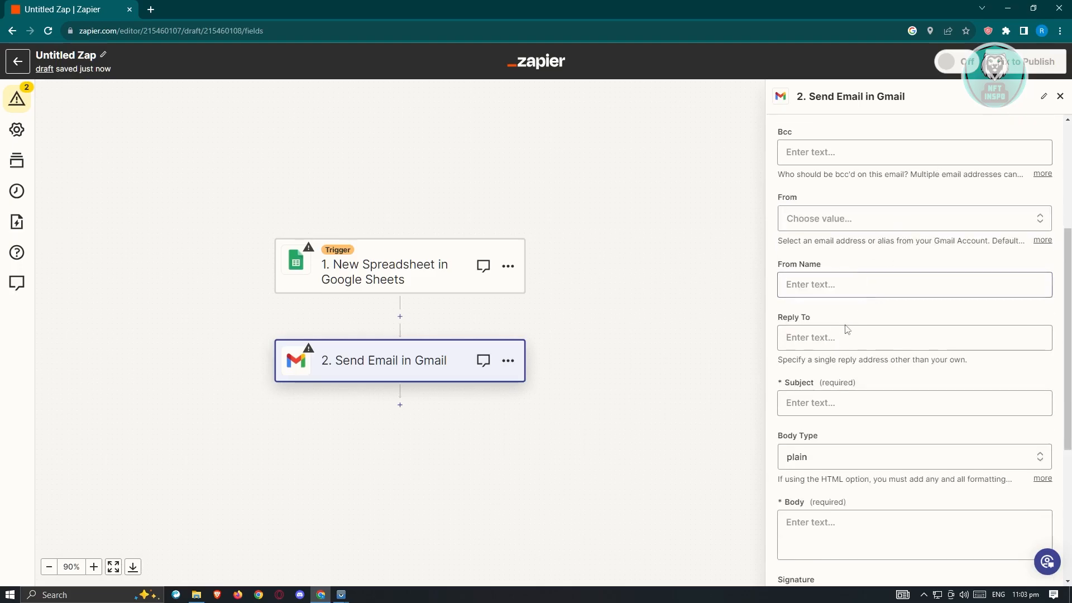
scroll(851, 331, "down", 2)
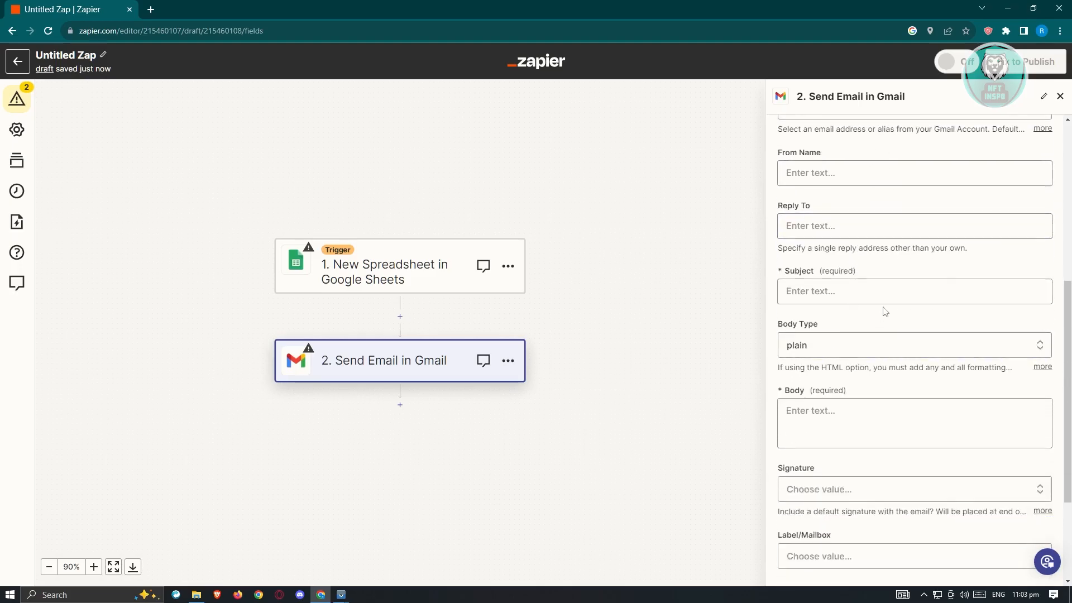
Fill in the recipient's and sender's e-mail addresses, set the subject to TEST EMAIL SENDING and the body to EMAIL, and continue to testing
scroll(838, 348, "down", 2)
scroll(837, 357, "down", 1)
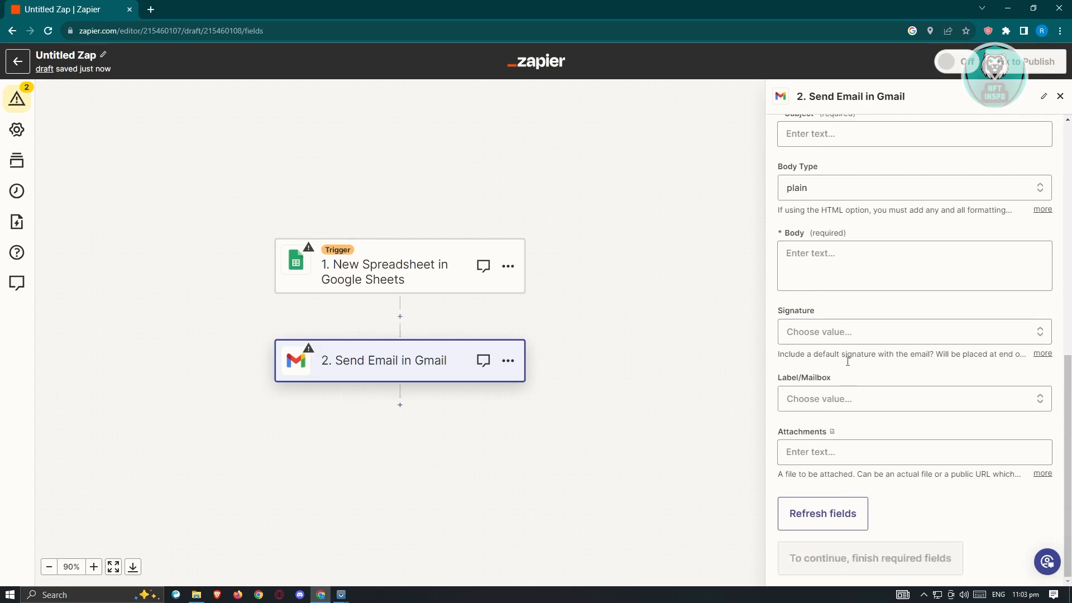
scroll(869, 407, "up", 8)
scroll(867, 414, "up", 1)
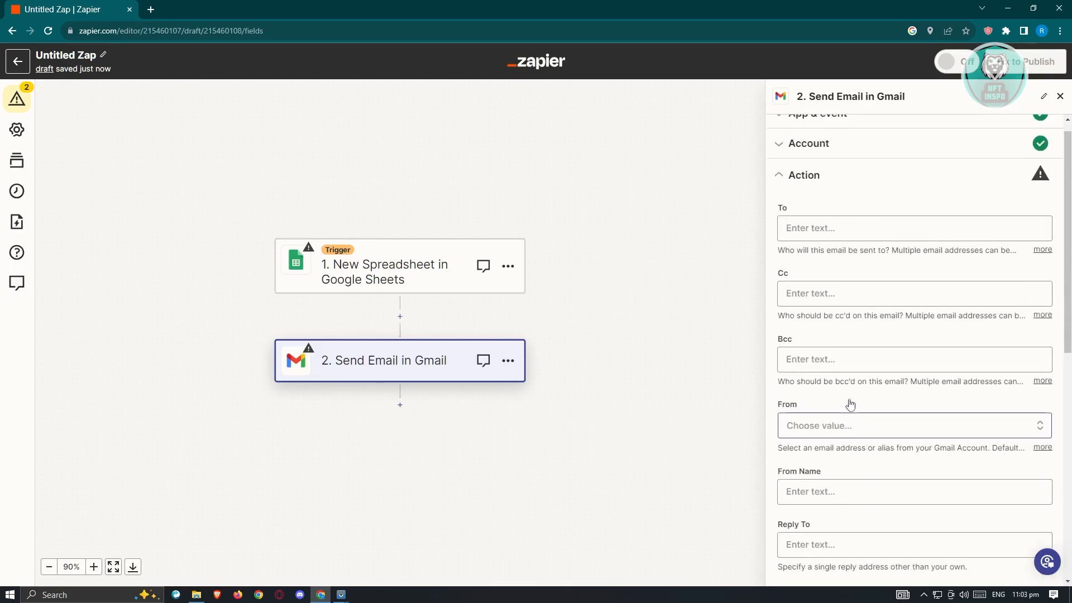
left_click(857, 239)
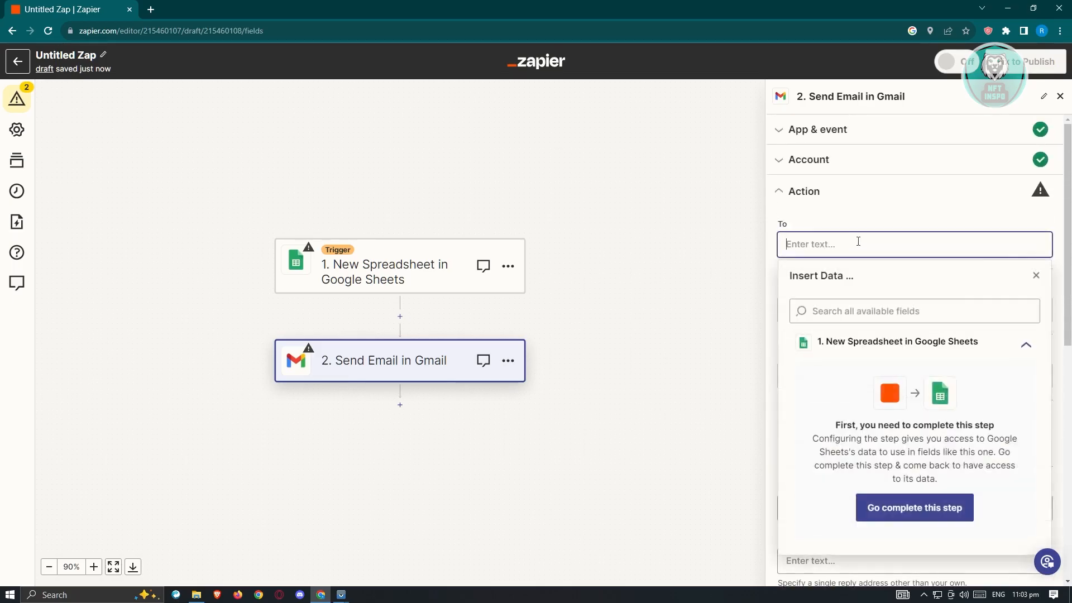
scroll(952, 318, "down", 8)
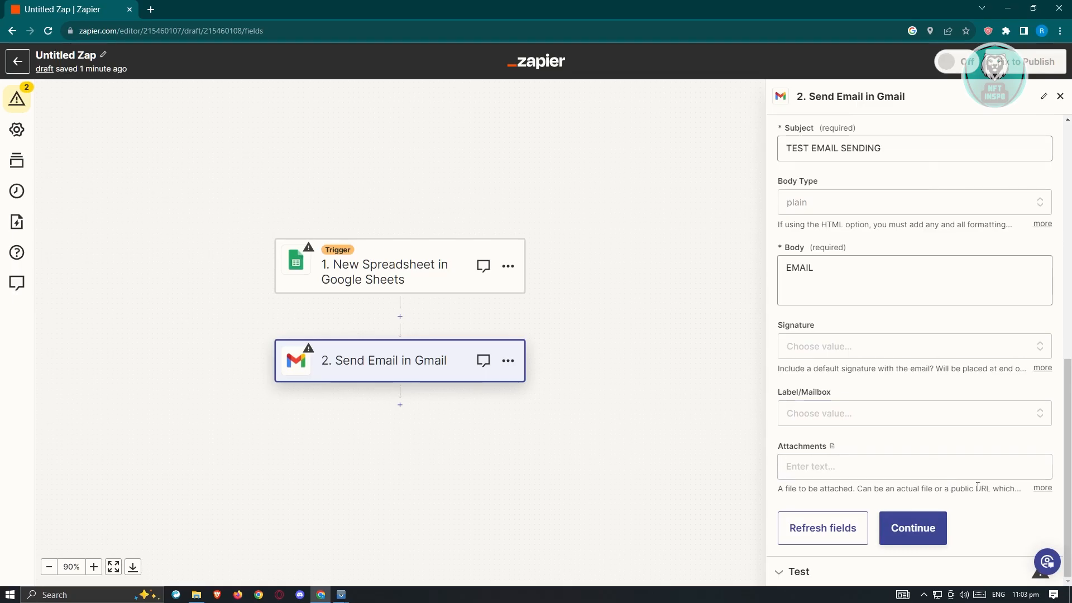
left_click(934, 528)
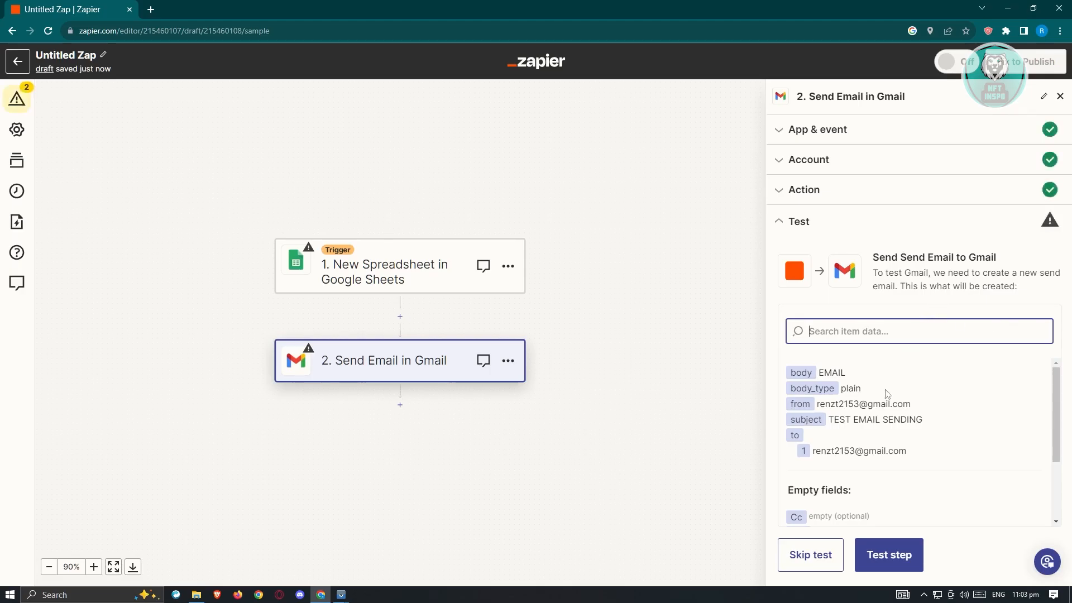
Run the test of the Send Email action and open the Gmail inbox to check for the message
left_click(898, 558)
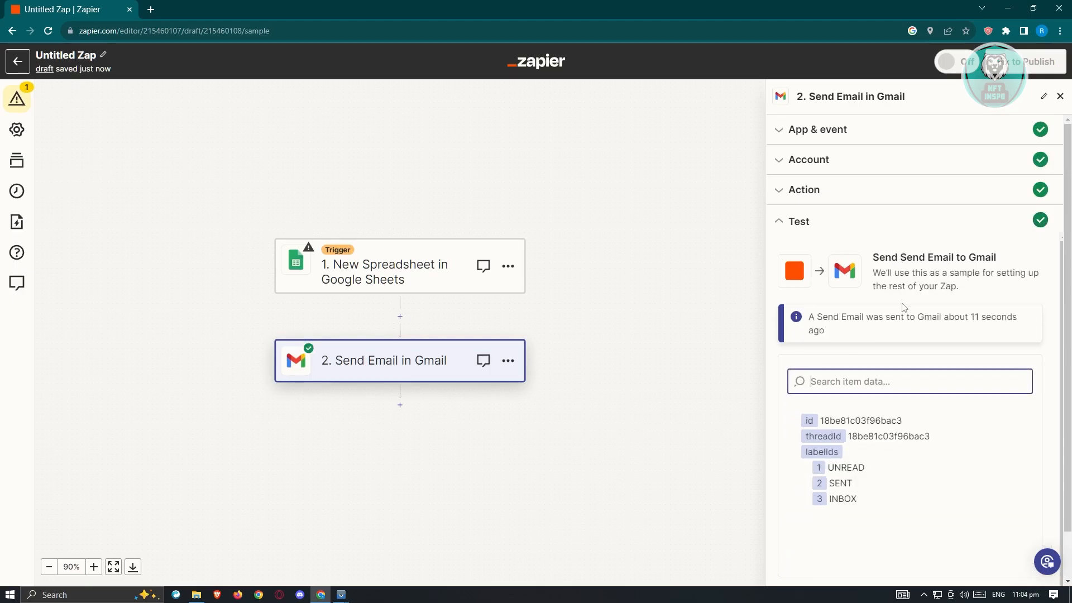
left_click(150, 15)
type("GMAIL")
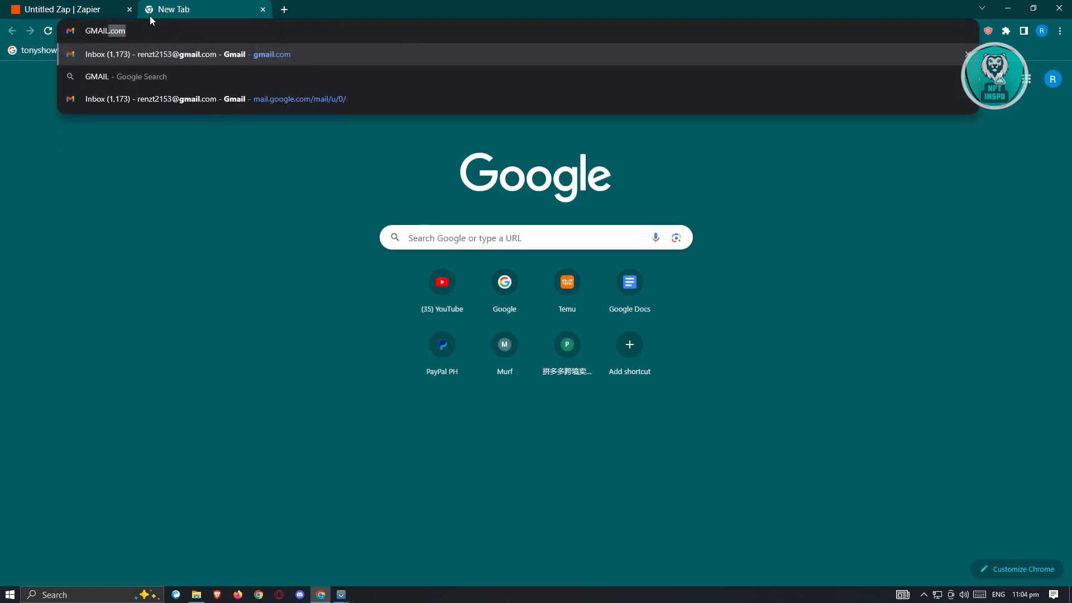
key("Return")
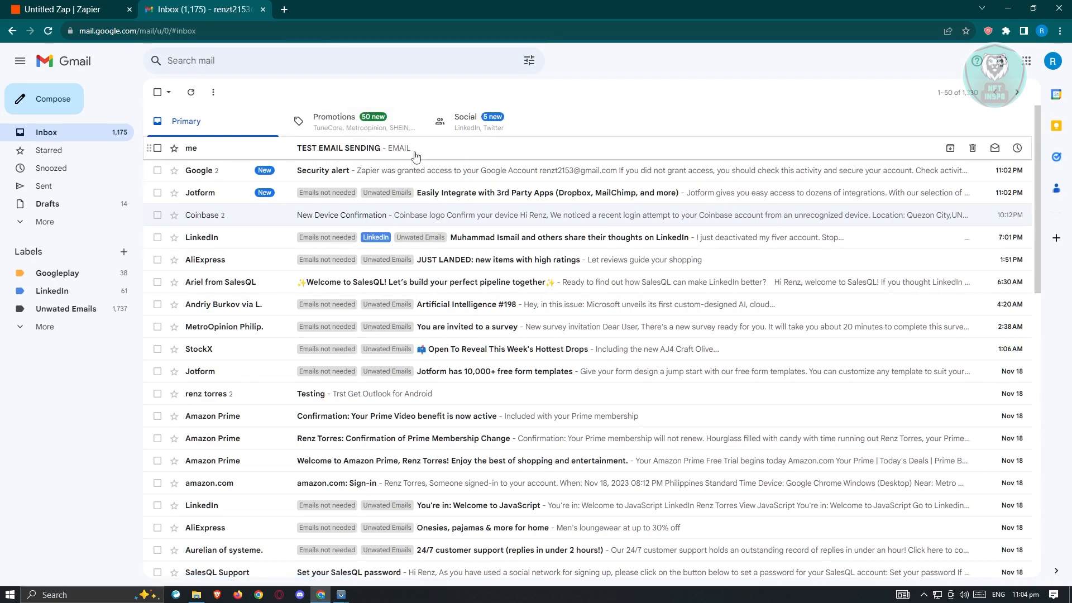
Reopen the New Spreadsheet trigger's test in Zapier, and create a Google Sheets spreadsheet named TEST 1 from Google Drive
left_click(77, 5)
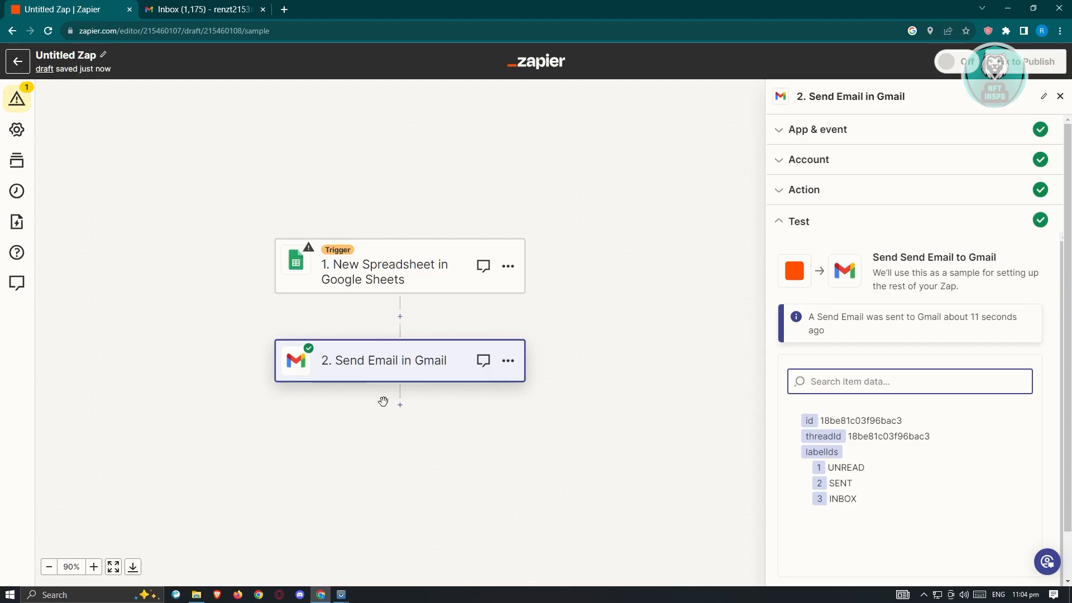
left_click(430, 264)
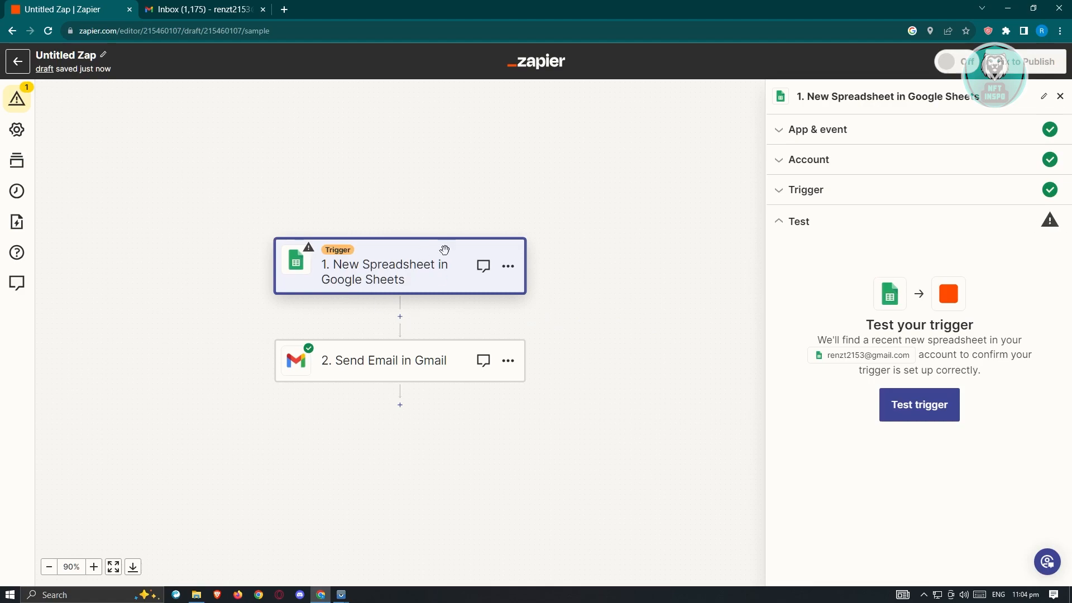
left_click(220, 7)
left_click(1026, 65)
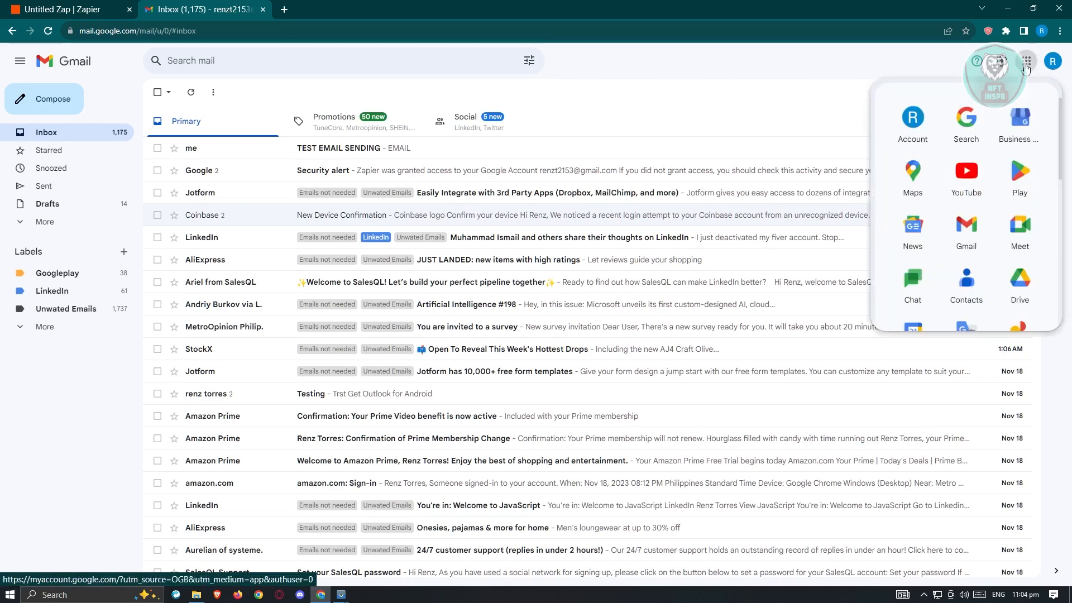
scroll(972, 218, "down", 1)
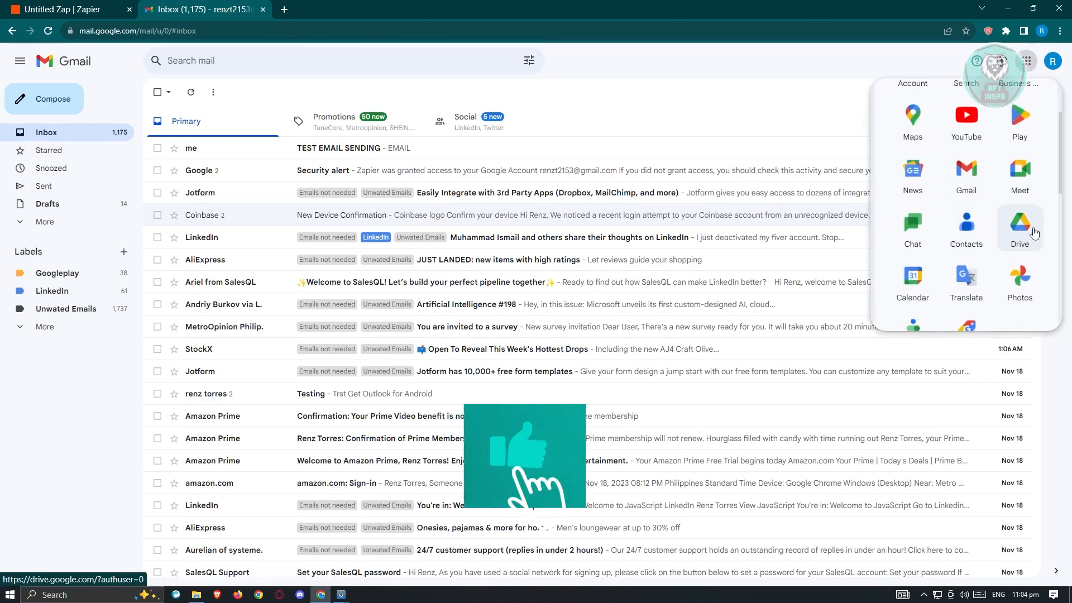
left_click(1030, 232)
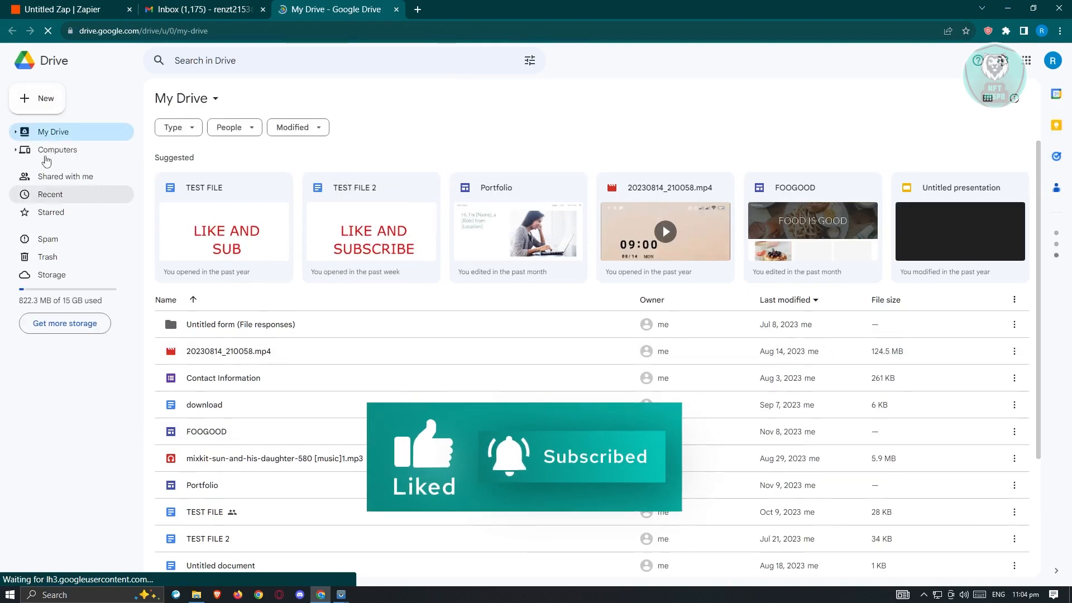
left_click(45, 101)
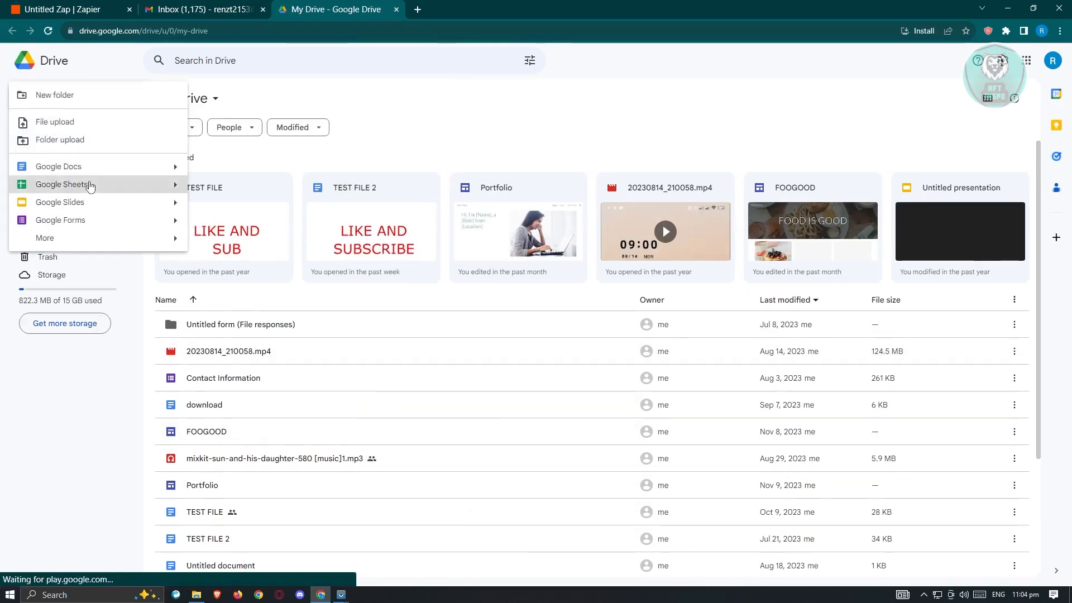
left_click(112, 181)
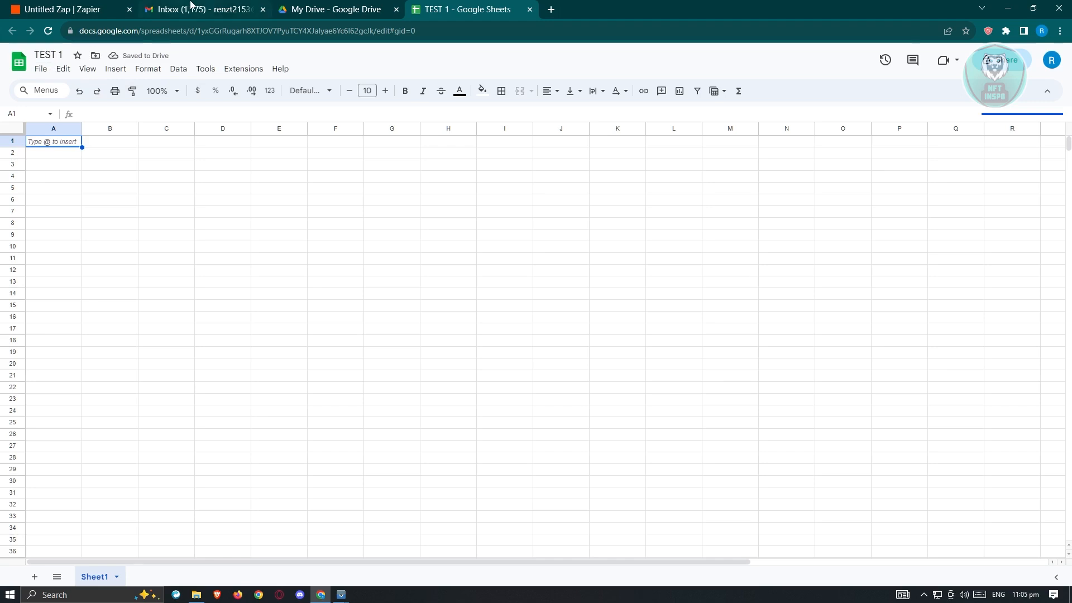
Switch back to Zapier, test the New Spreadsheet trigger and look through the retrieved record
left_click(56, 5)
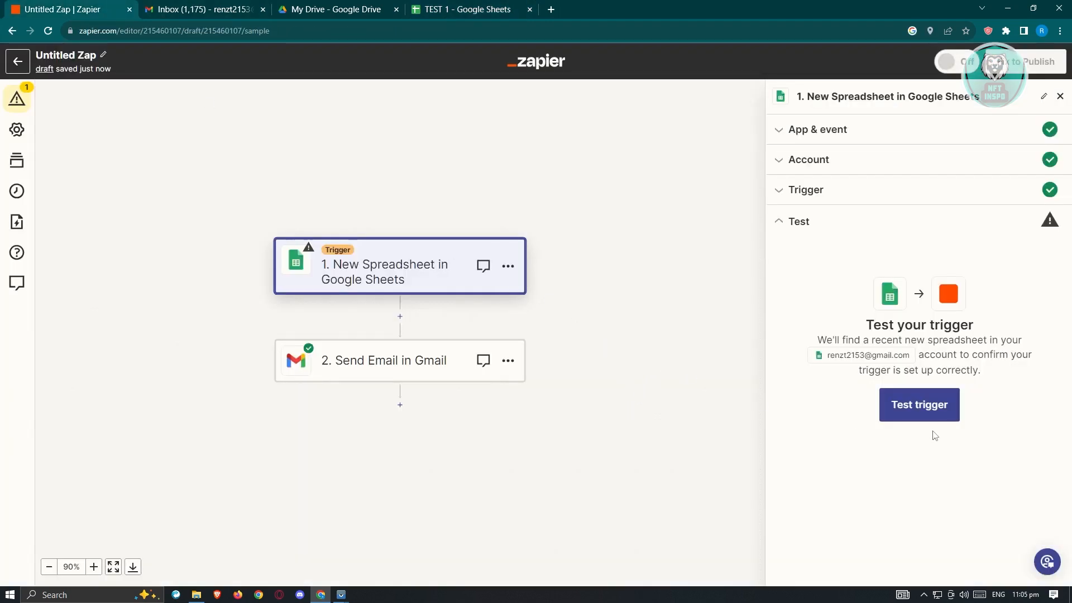
left_click(936, 413)
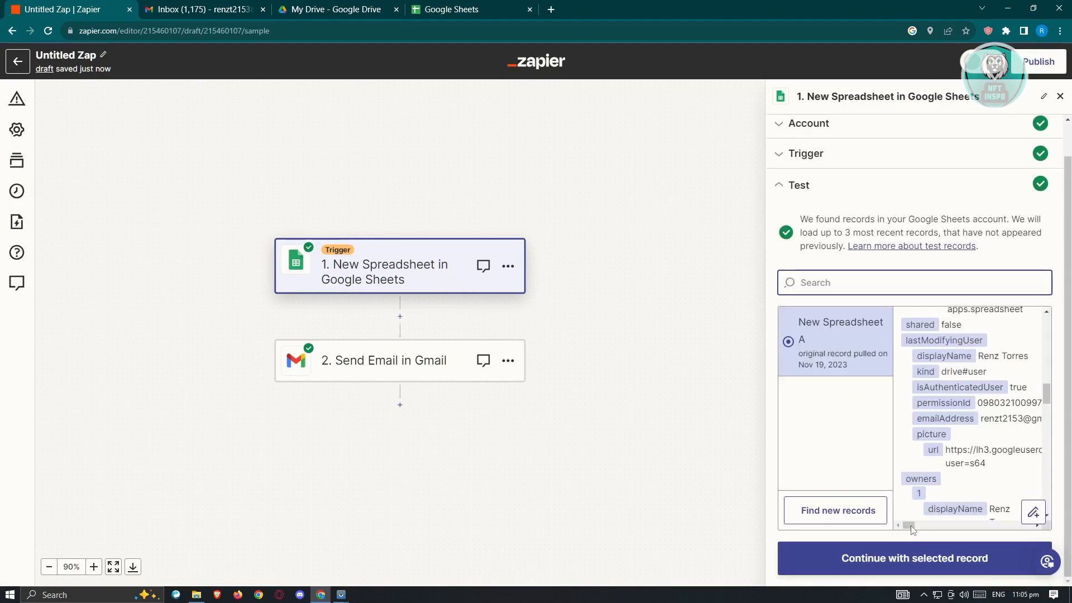
mouse_move(909, 525)
left_mouse_down()
mouse_move(987, 523)
mouse_move(899, 526)
left_mouse_up()
scroll(931, 369, "down", 1)
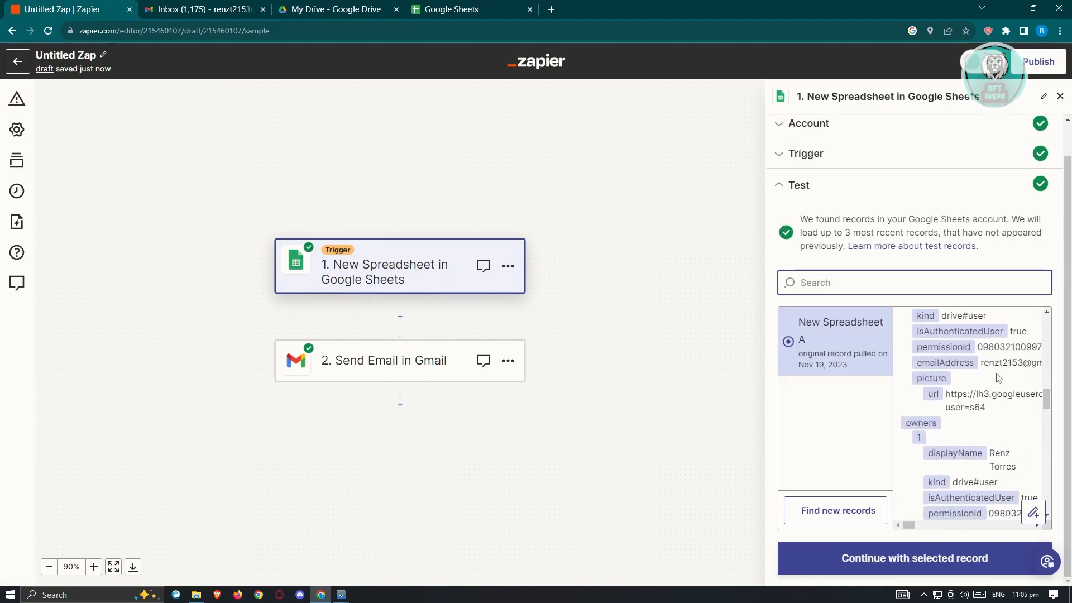
Publish the Zap and dismiss the suggestion to create another one
left_click(1036, 68)
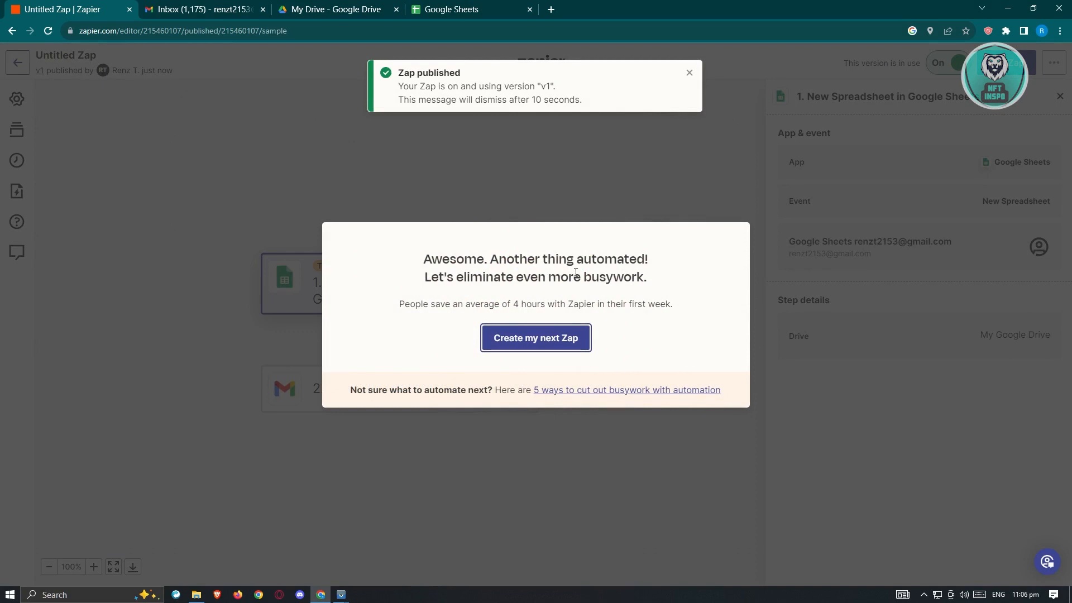
left_click(701, 170)
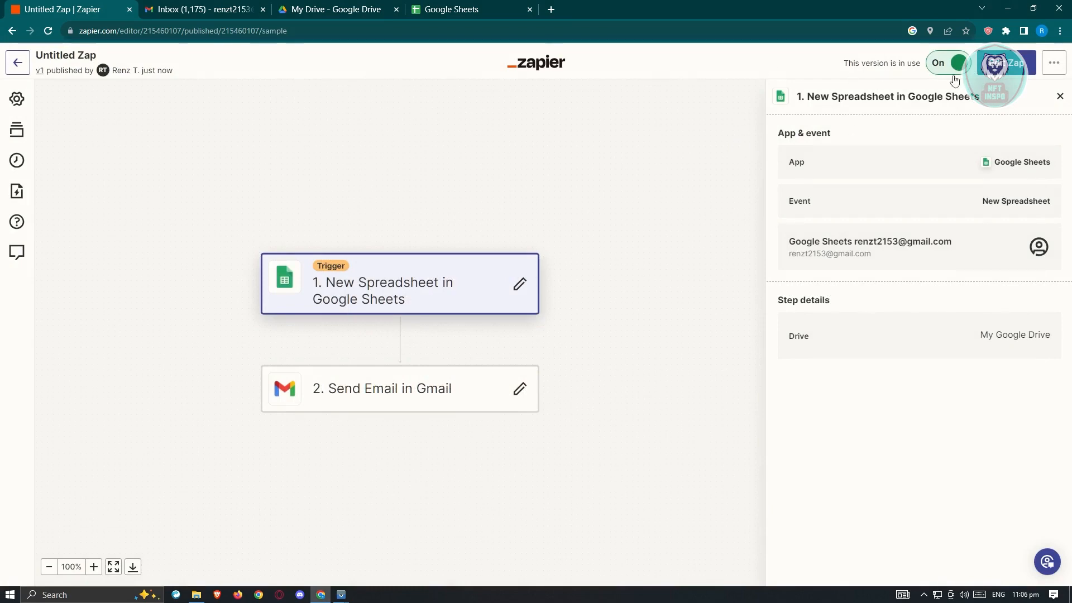
Create another blank Google Sheets spreadsheet from Google Drive and check the Gmail inbox for a new message
left_click(359, 9)
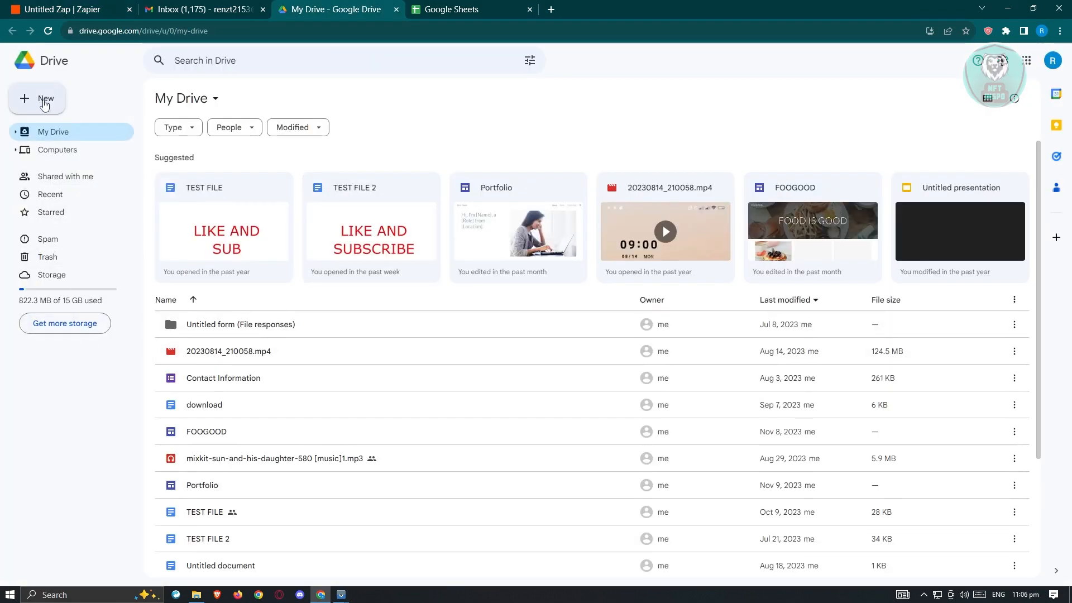
left_click(44, 100)
left_click(78, 183)
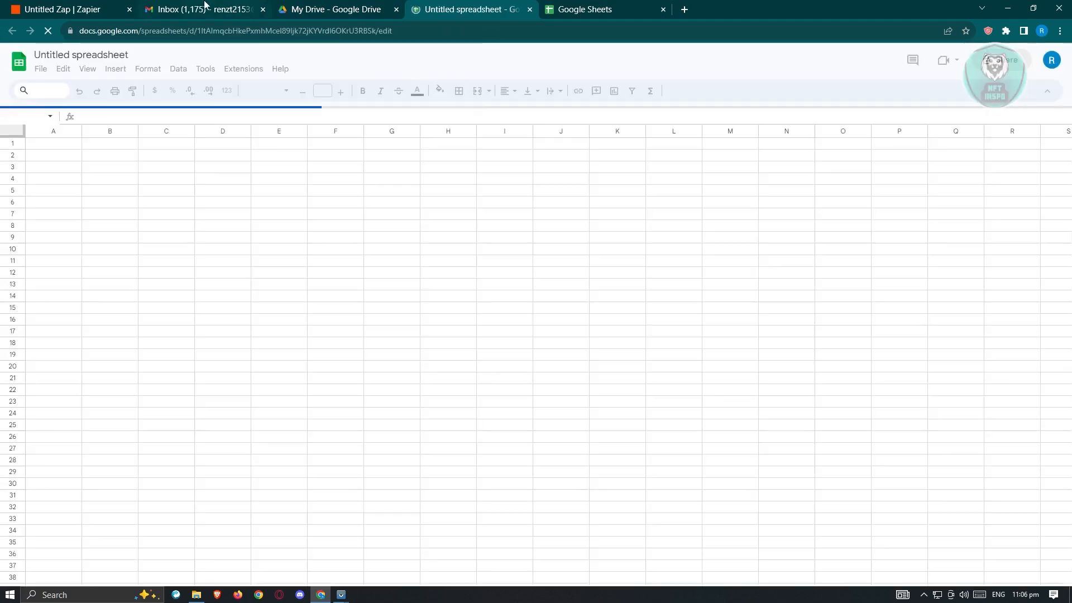
left_click(215, 7)
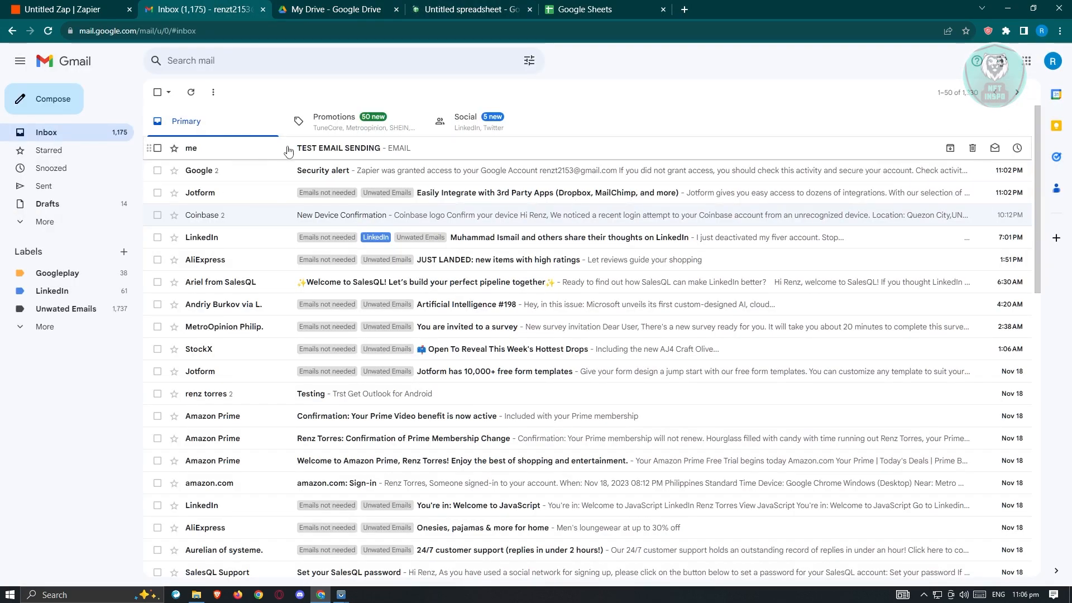
left_click(456, 8)
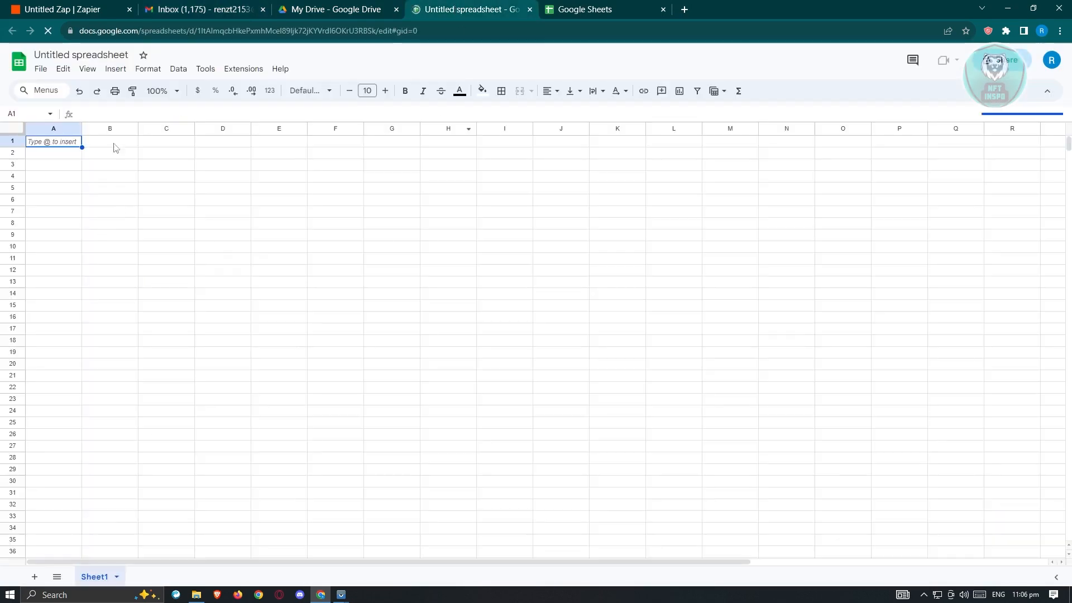
Rename the new spreadsheet to TEST 2 and reload the Google Drive file list
left_click(99, 54)
left_click(122, 52)
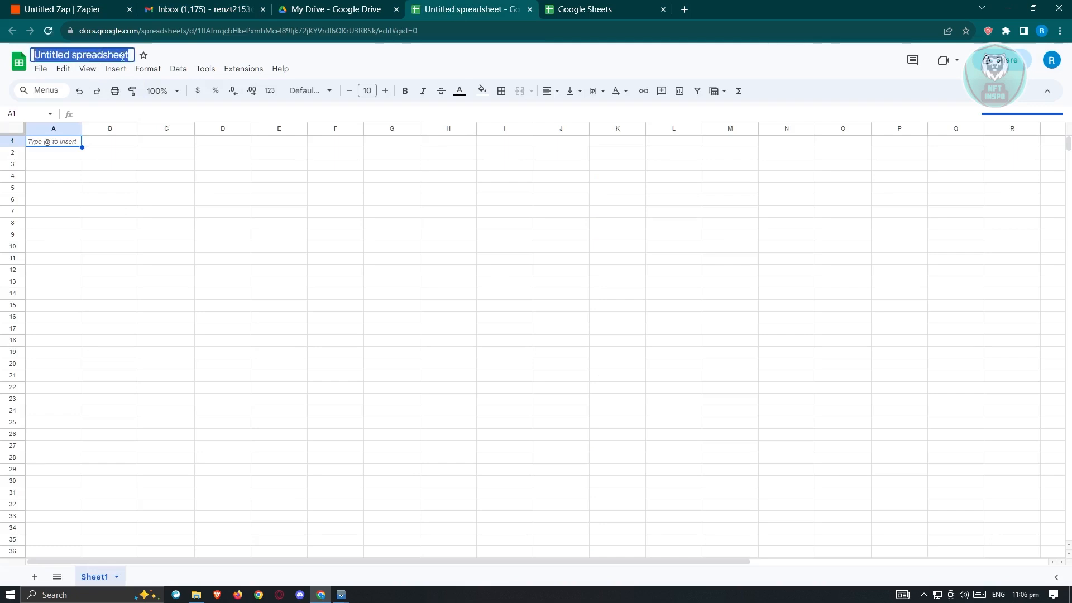
type("TEST")
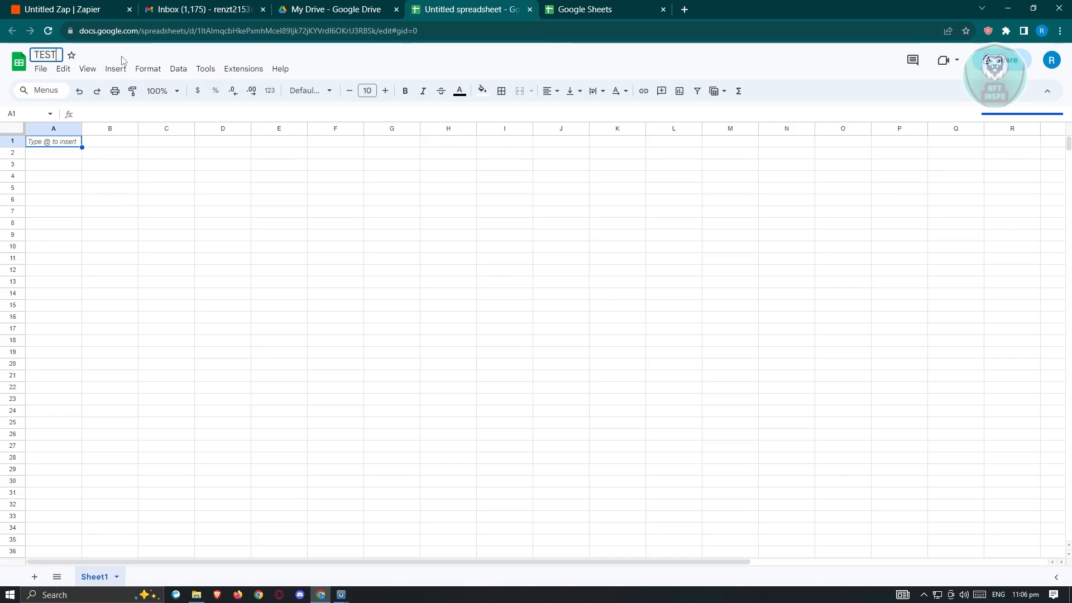
type(" 2")
left_click(237, 215)
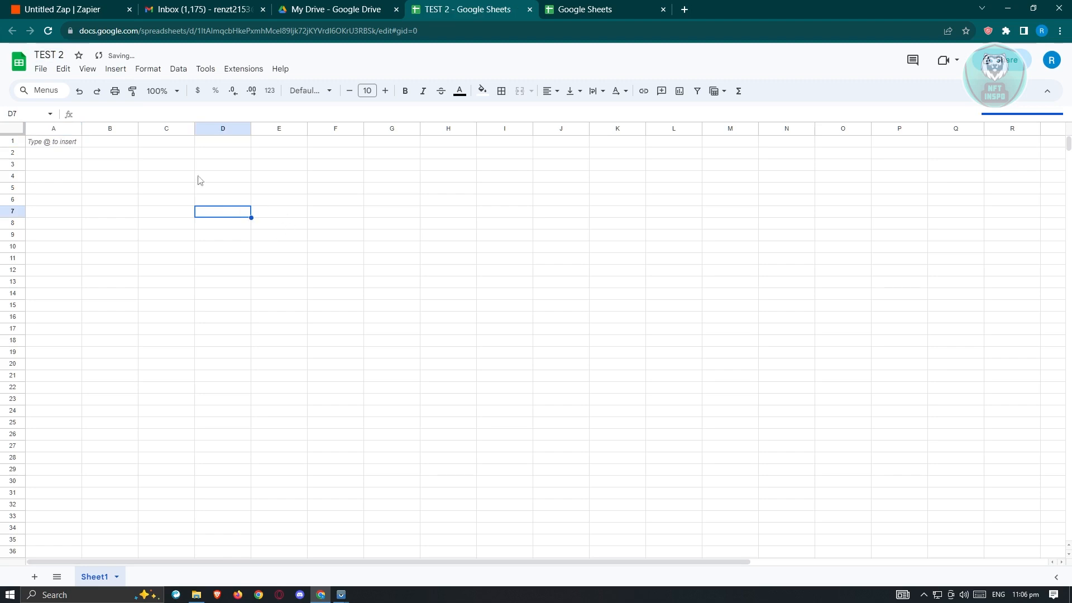
left_click(355, 8)
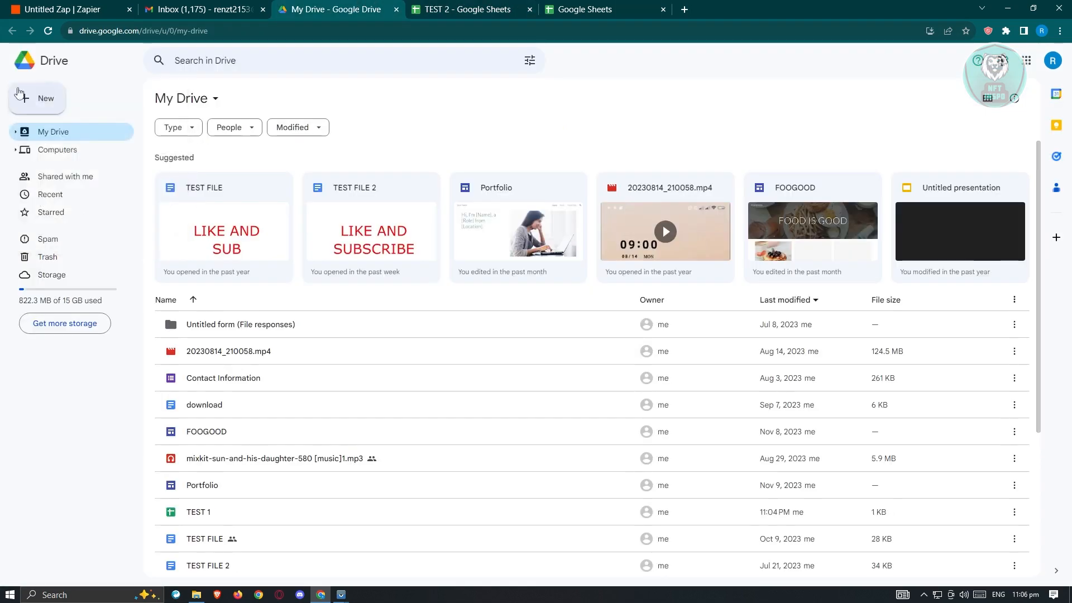
left_click(48, 31)
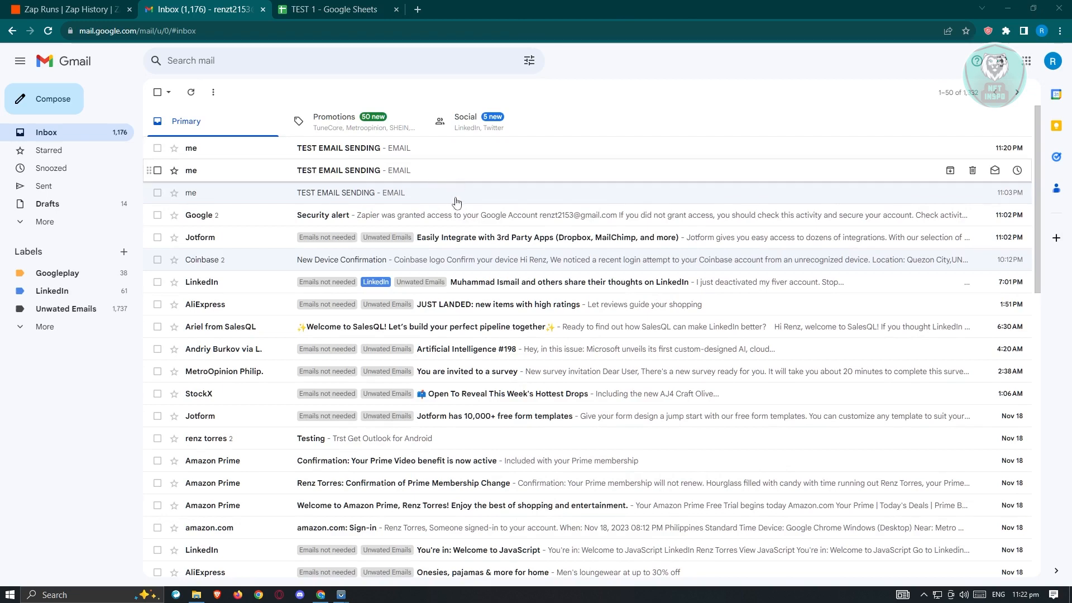
Switch to Zapier, return from the Zap history to the published Zap, and go to the list of all Zaps
left_click(63, 7)
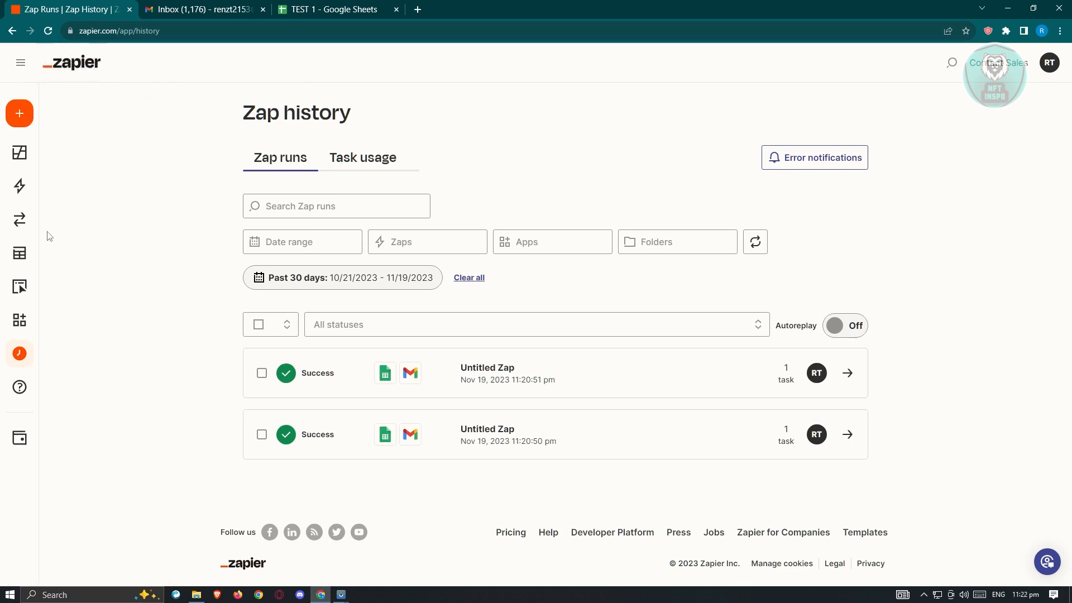
mouse_move(19, 184)
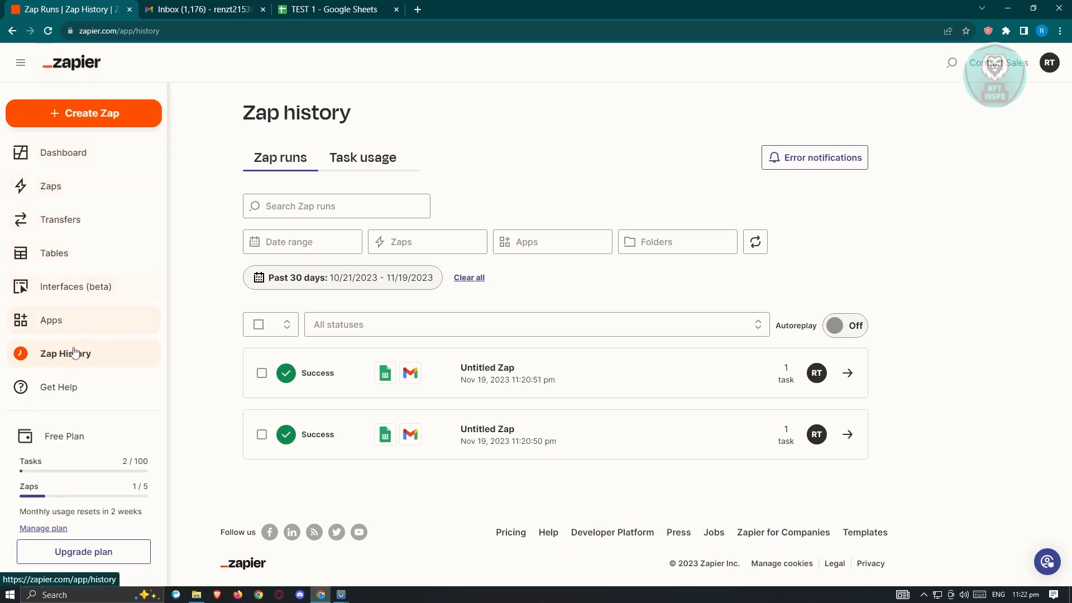
left_click(12, 31)
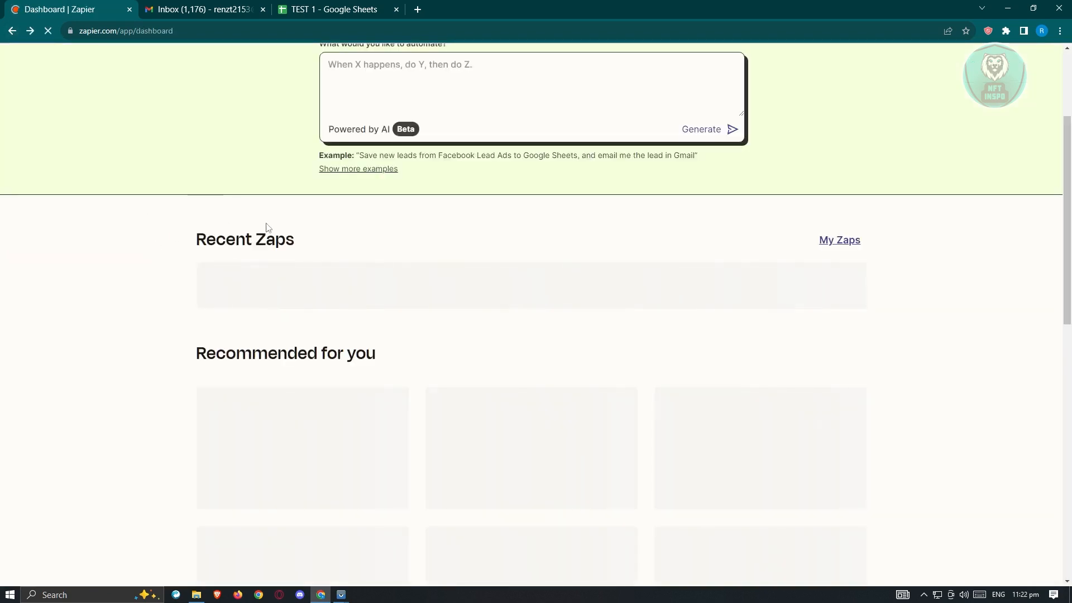
scroll(316, 432, "up", 2)
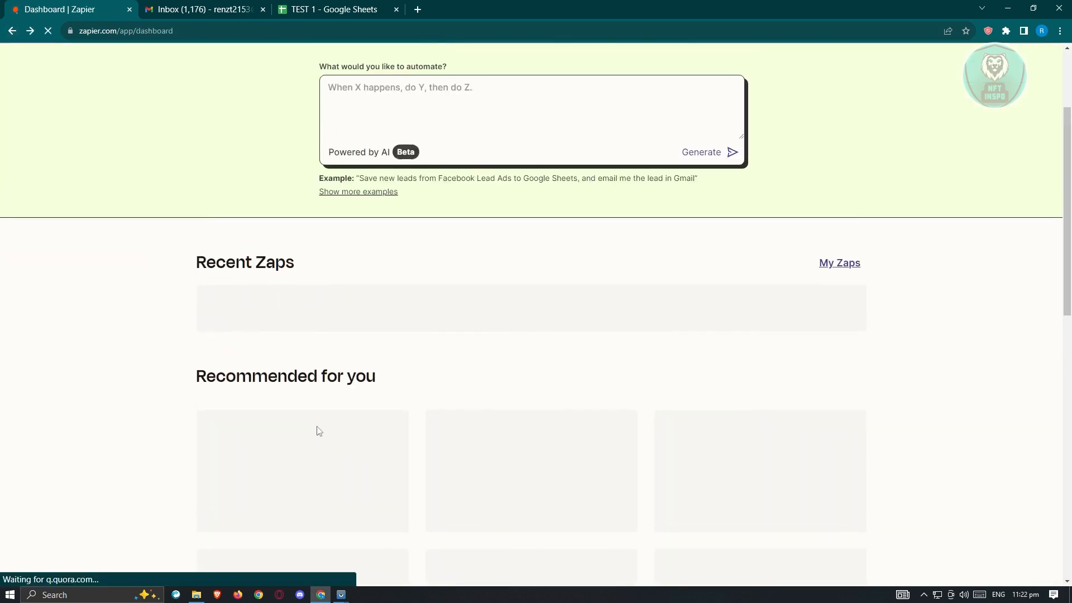
left_click(8, 32)
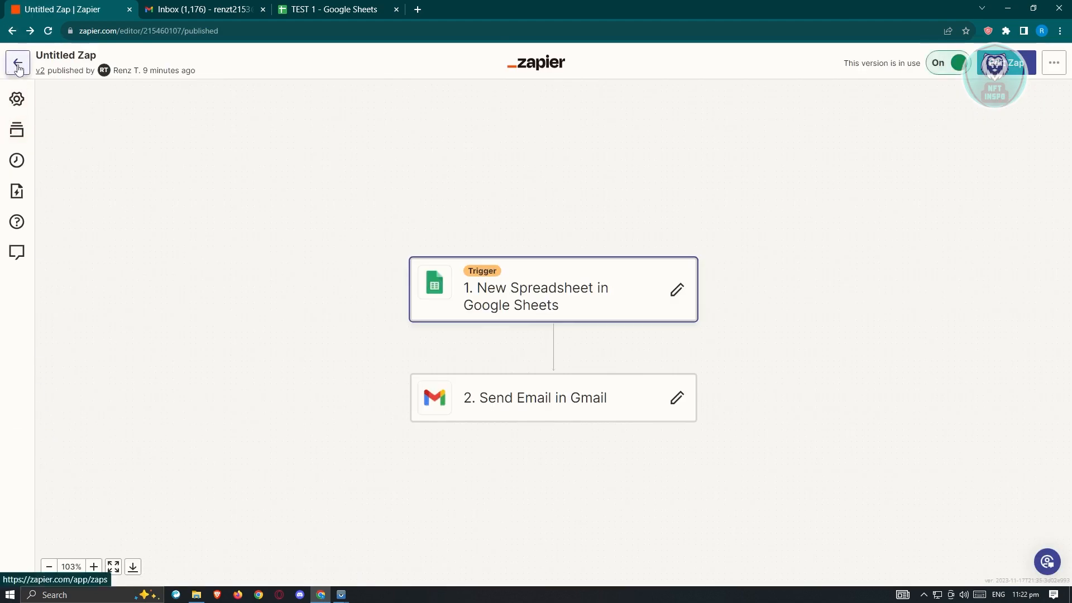
left_click(19, 66)
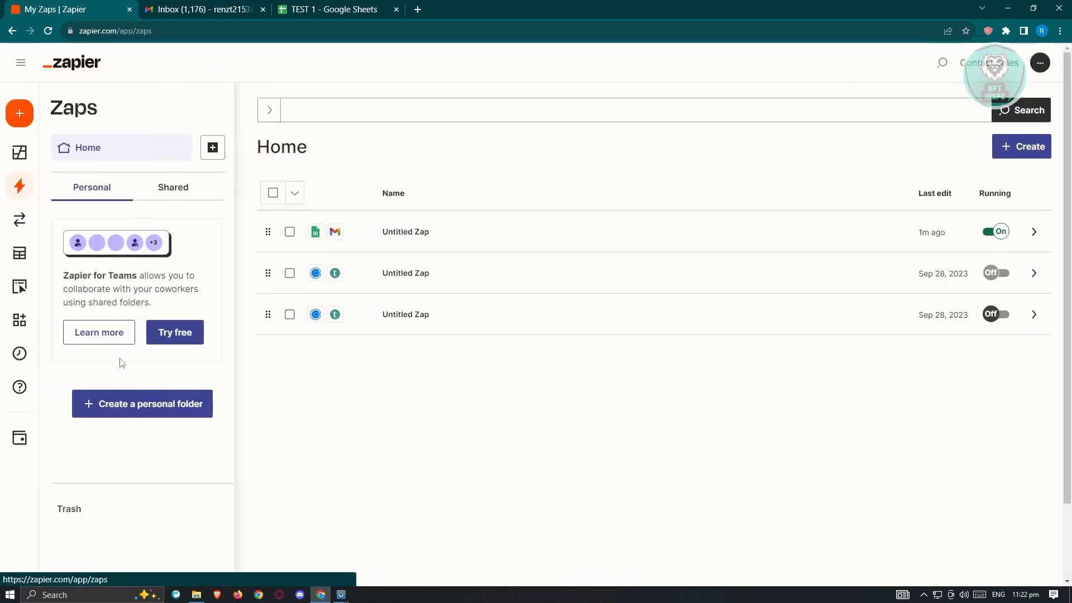
Open the Zap History and examine the status of the Zap's runs
mouse_move(28, 185)
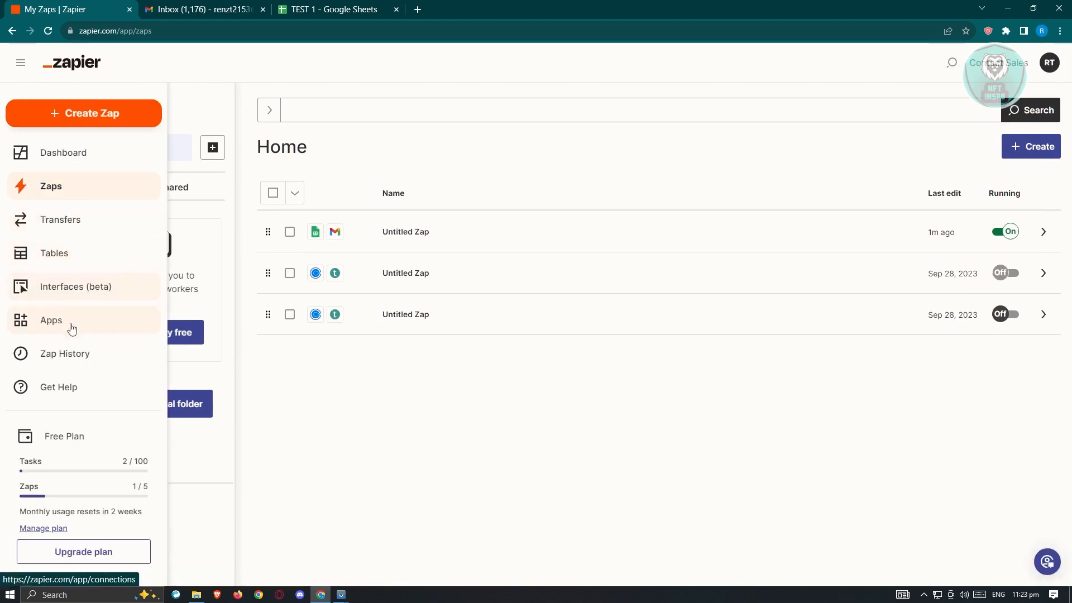
left_click(78, 357)
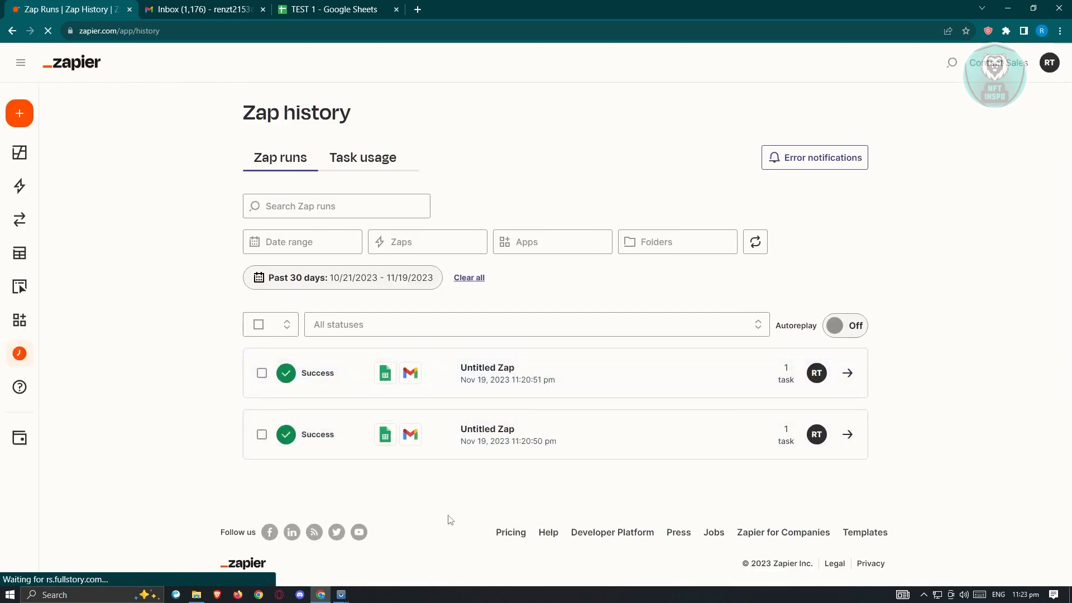
mouse_move(17, 253)
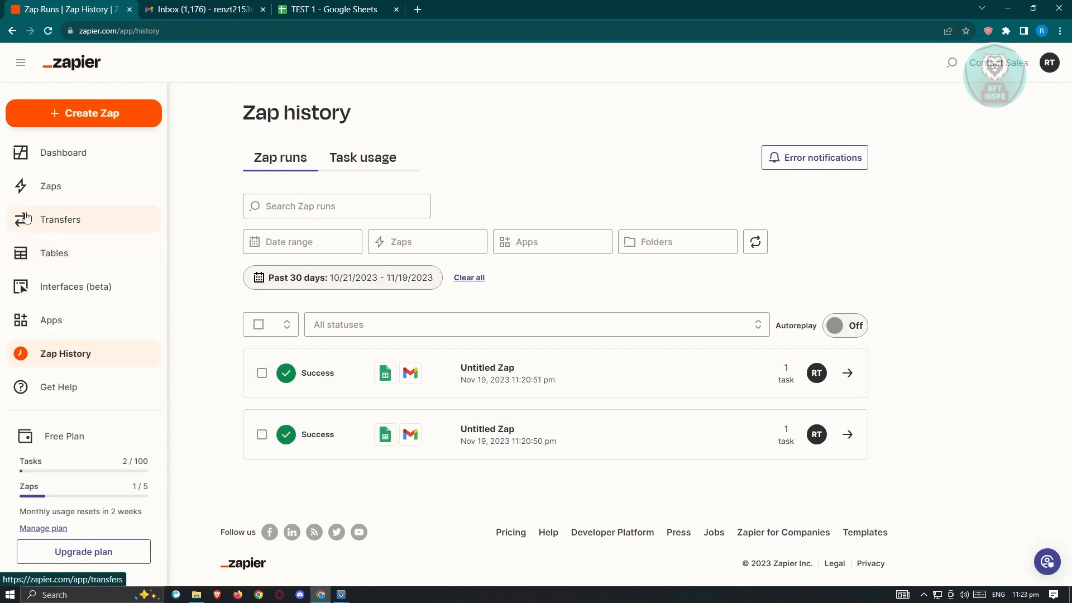